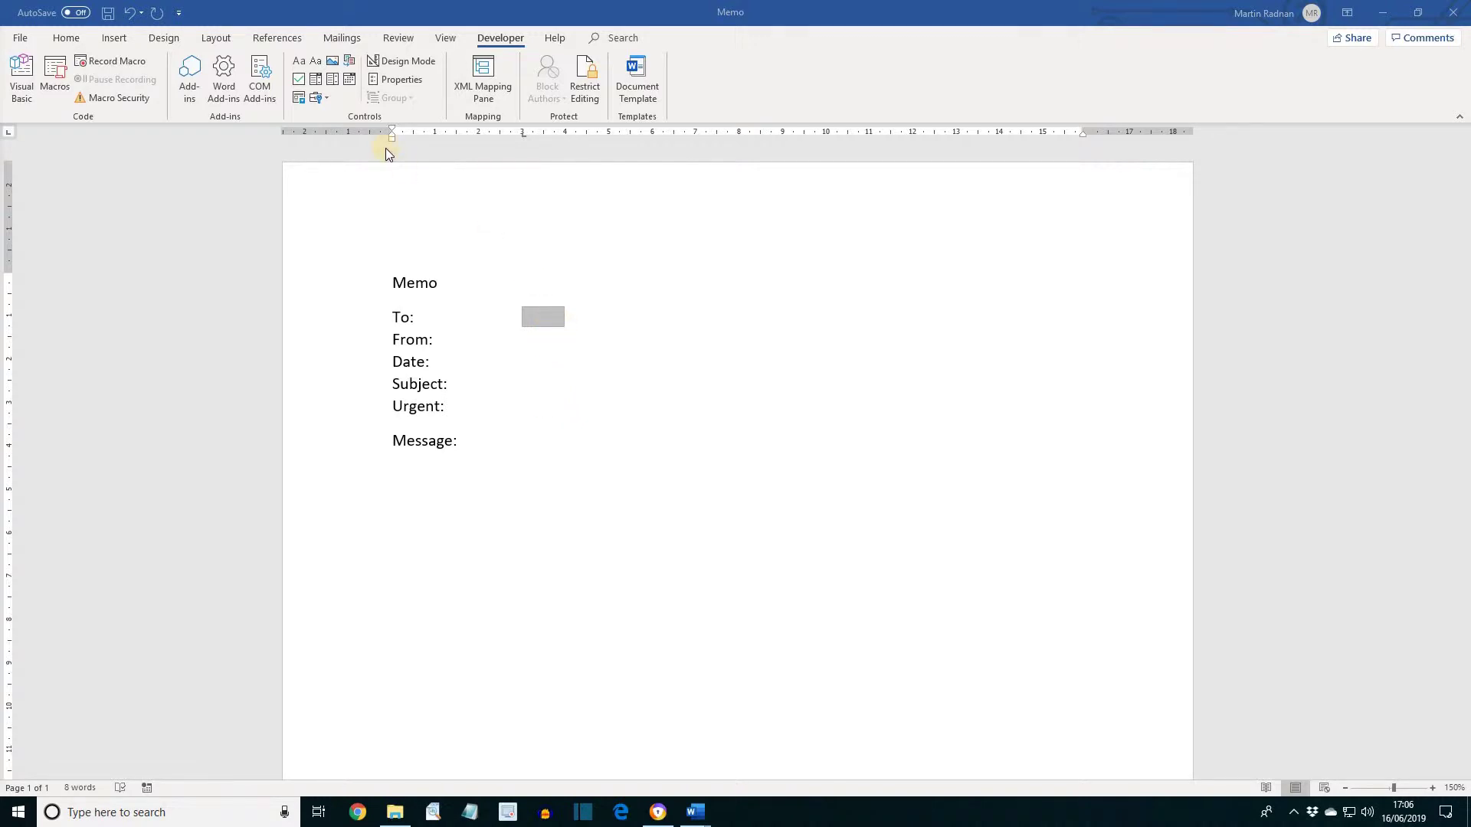
Fill the To: drop-down field's list with four recipient names and confirm it
left_click(404, 80)
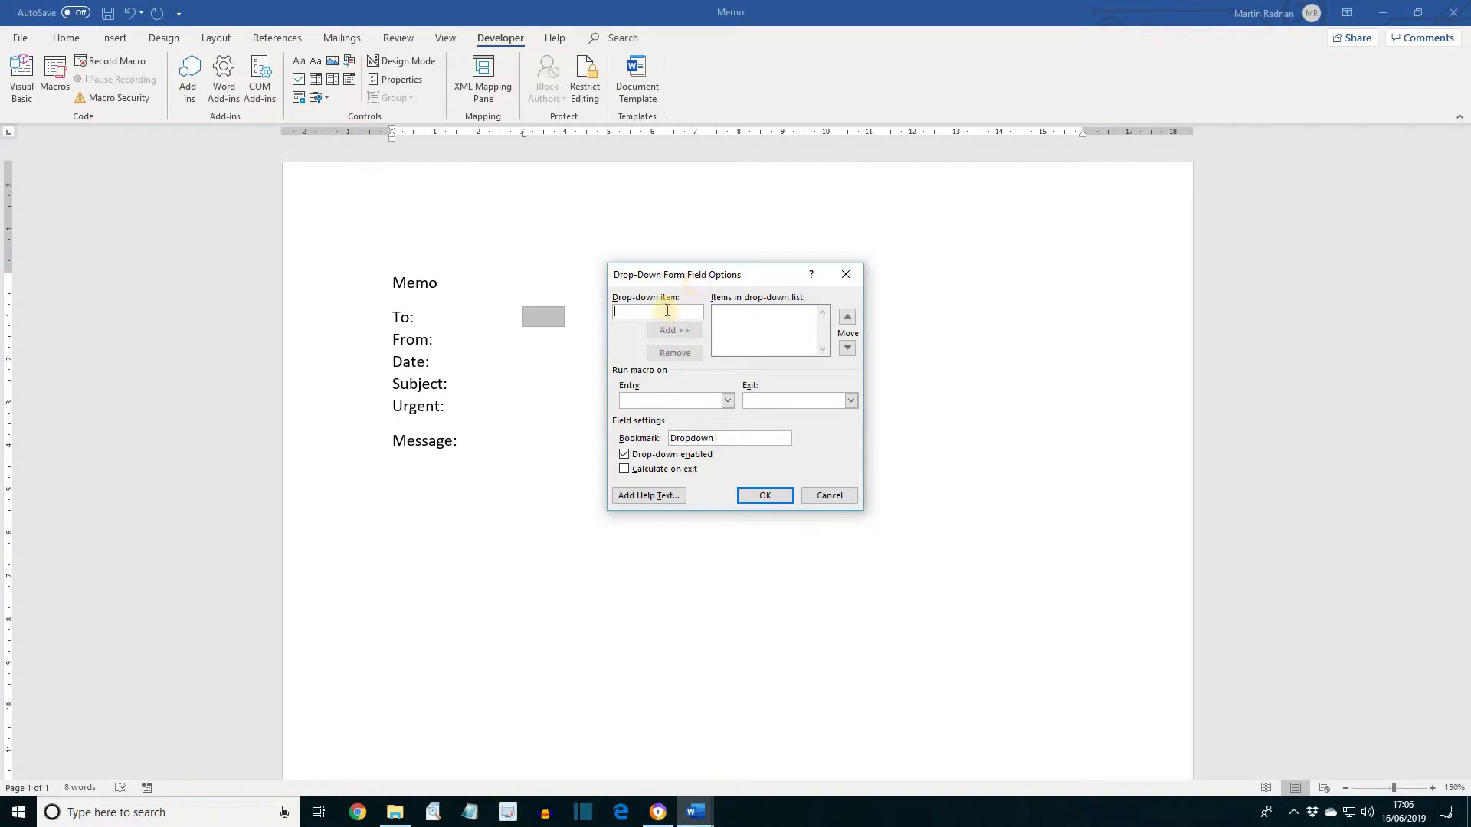
left_click(645, 312)
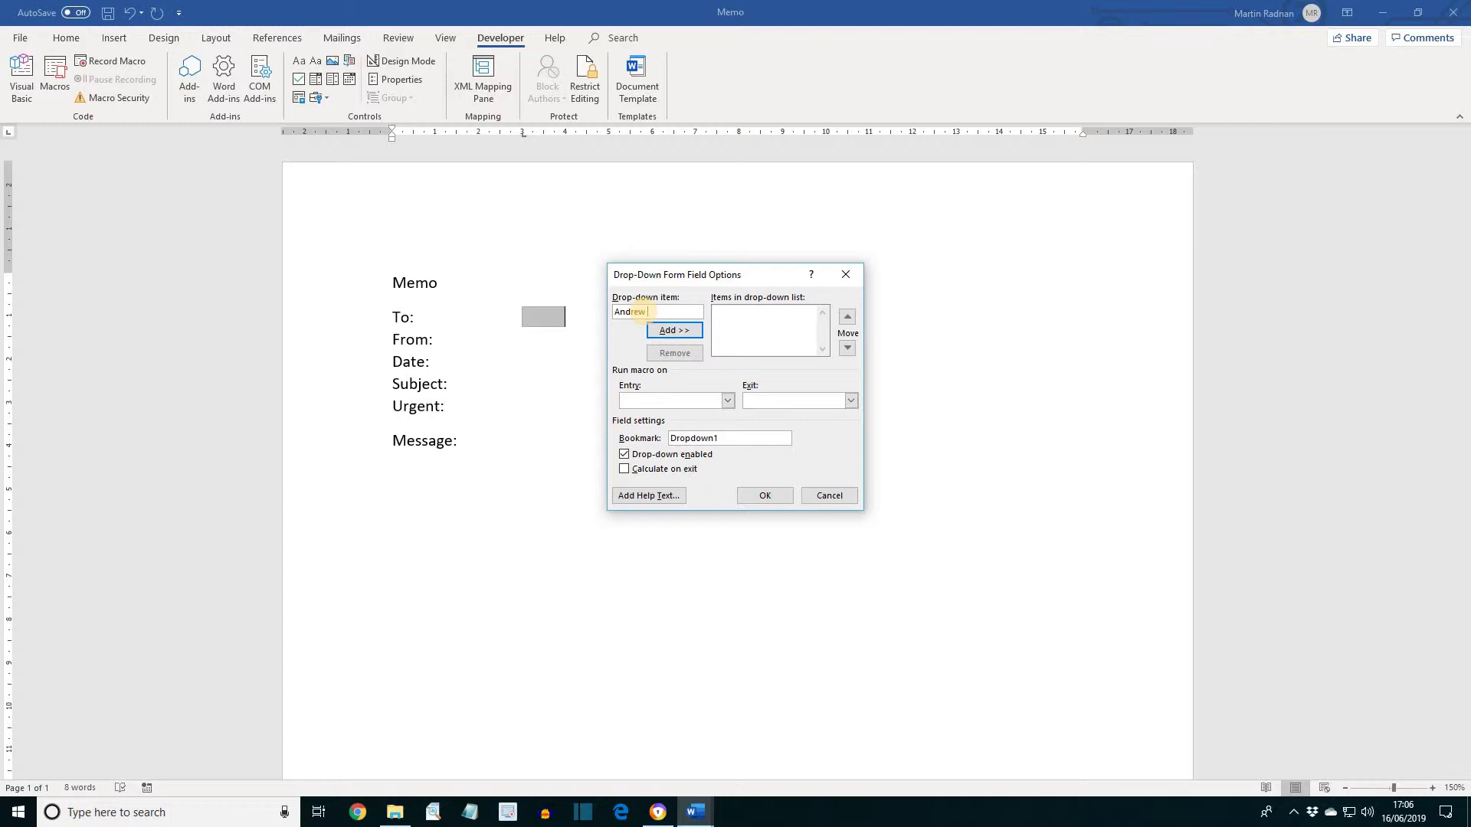
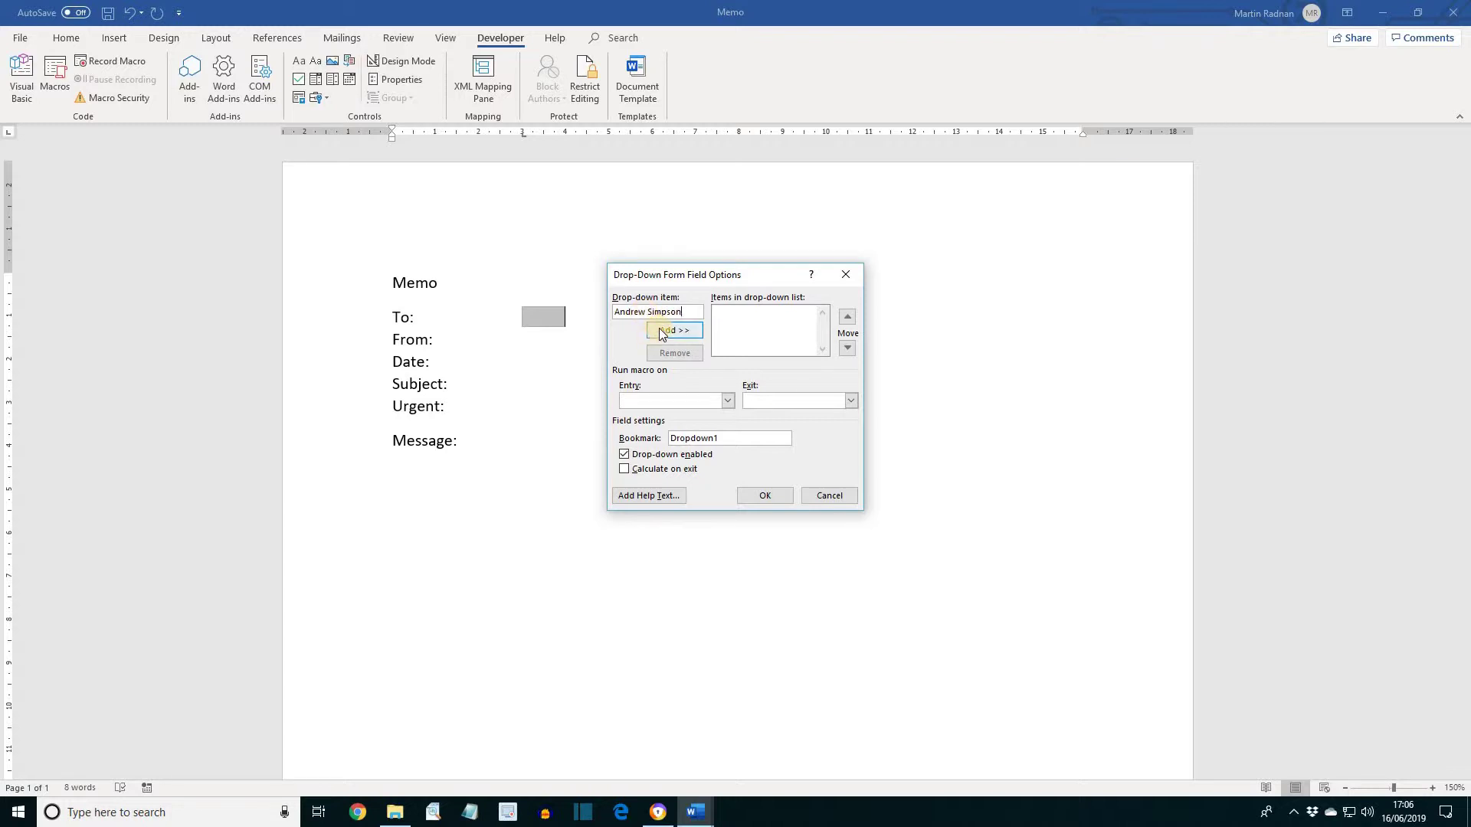
left_click(660, 332)
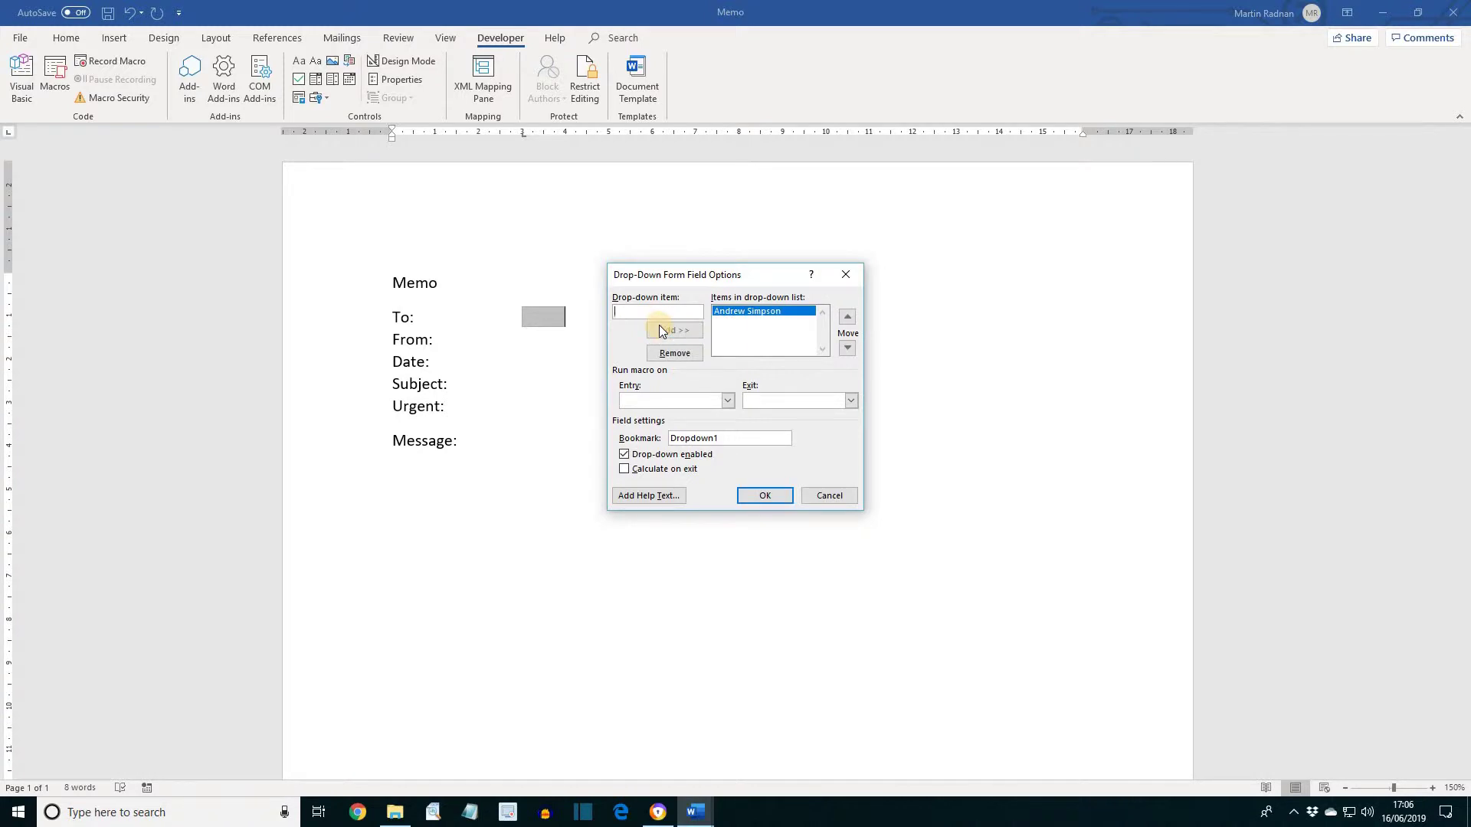
left_click(663, 329)
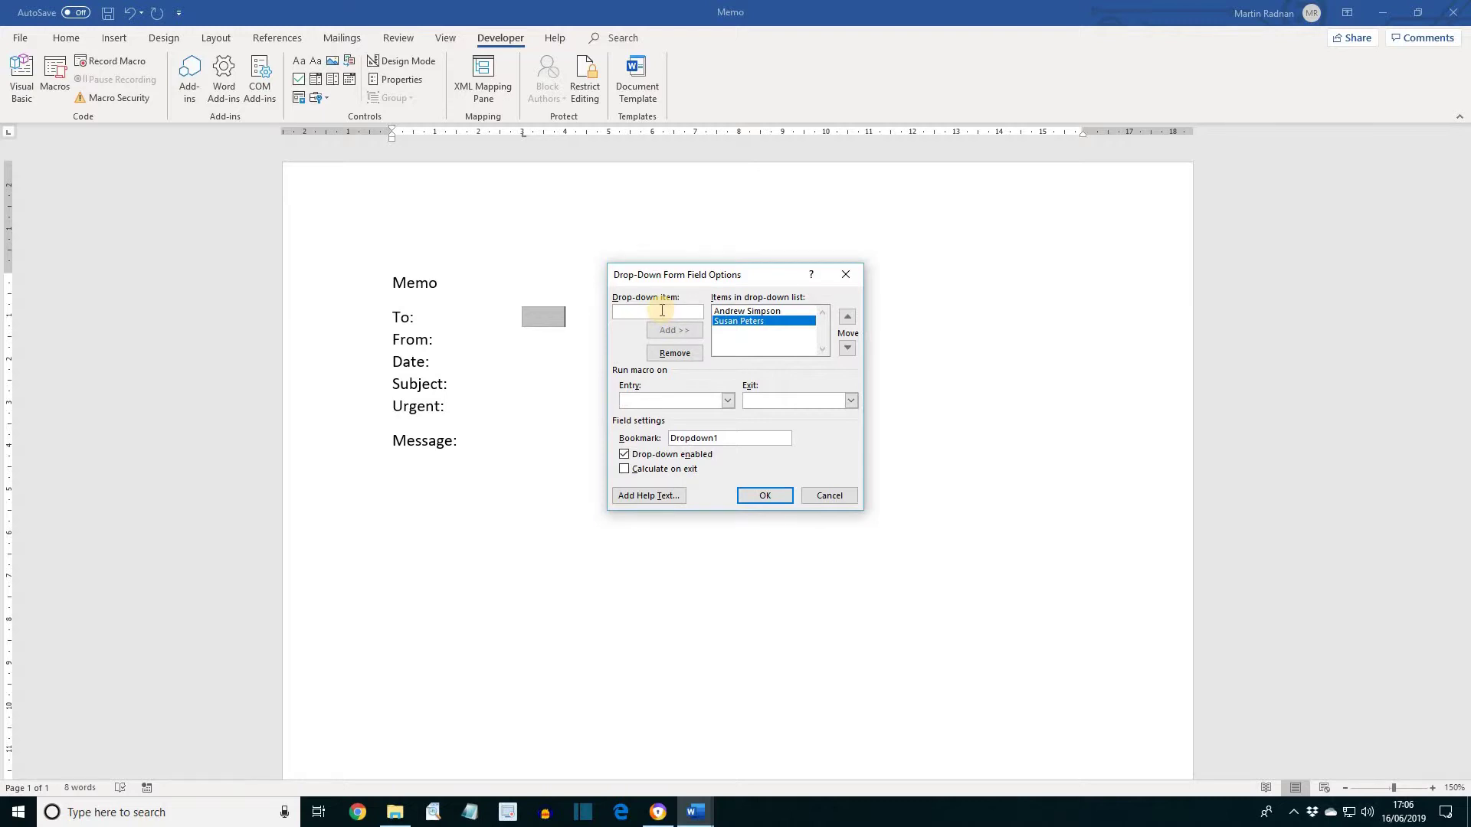
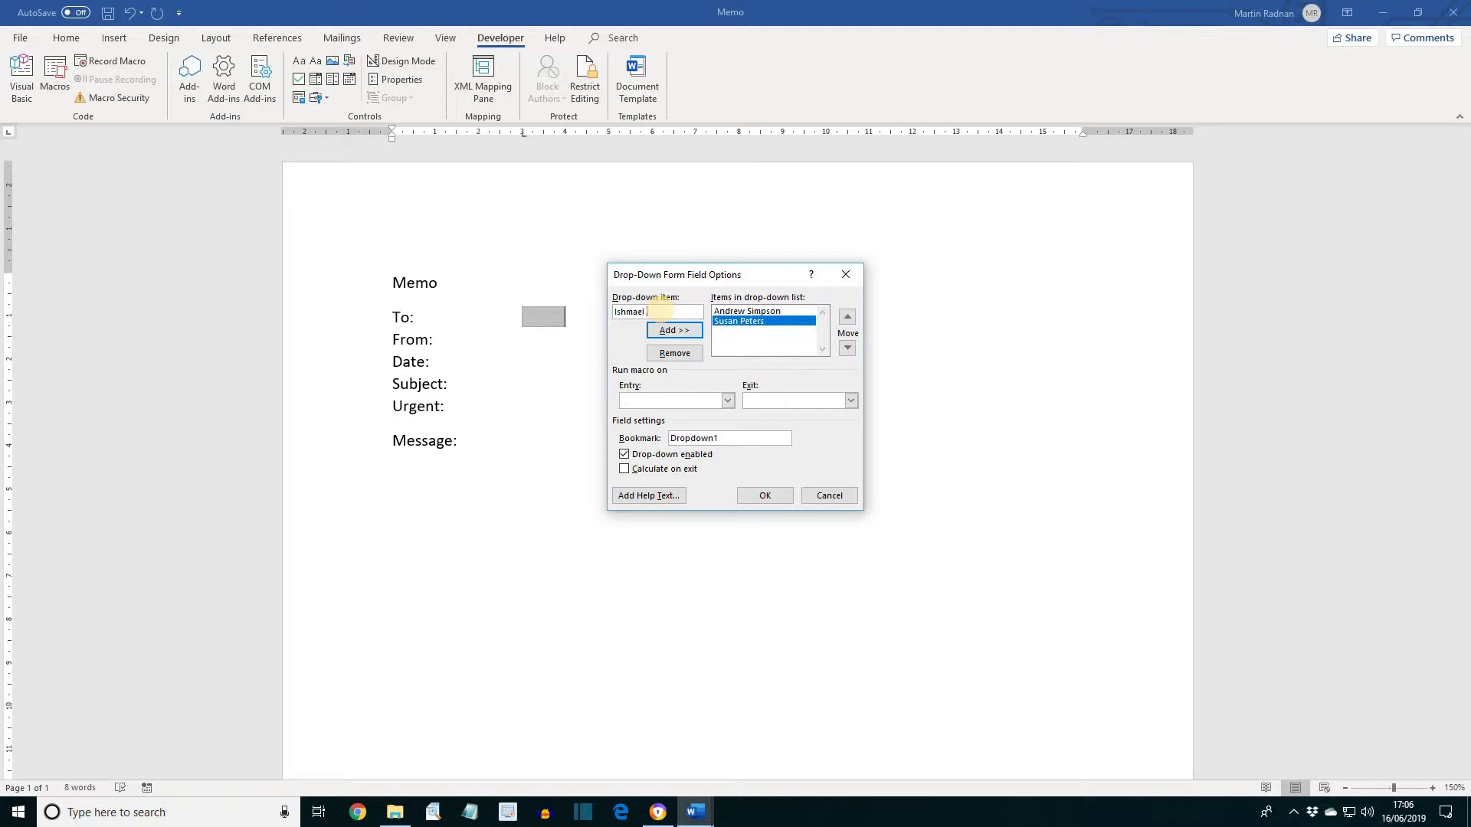
left_click(677, 331)
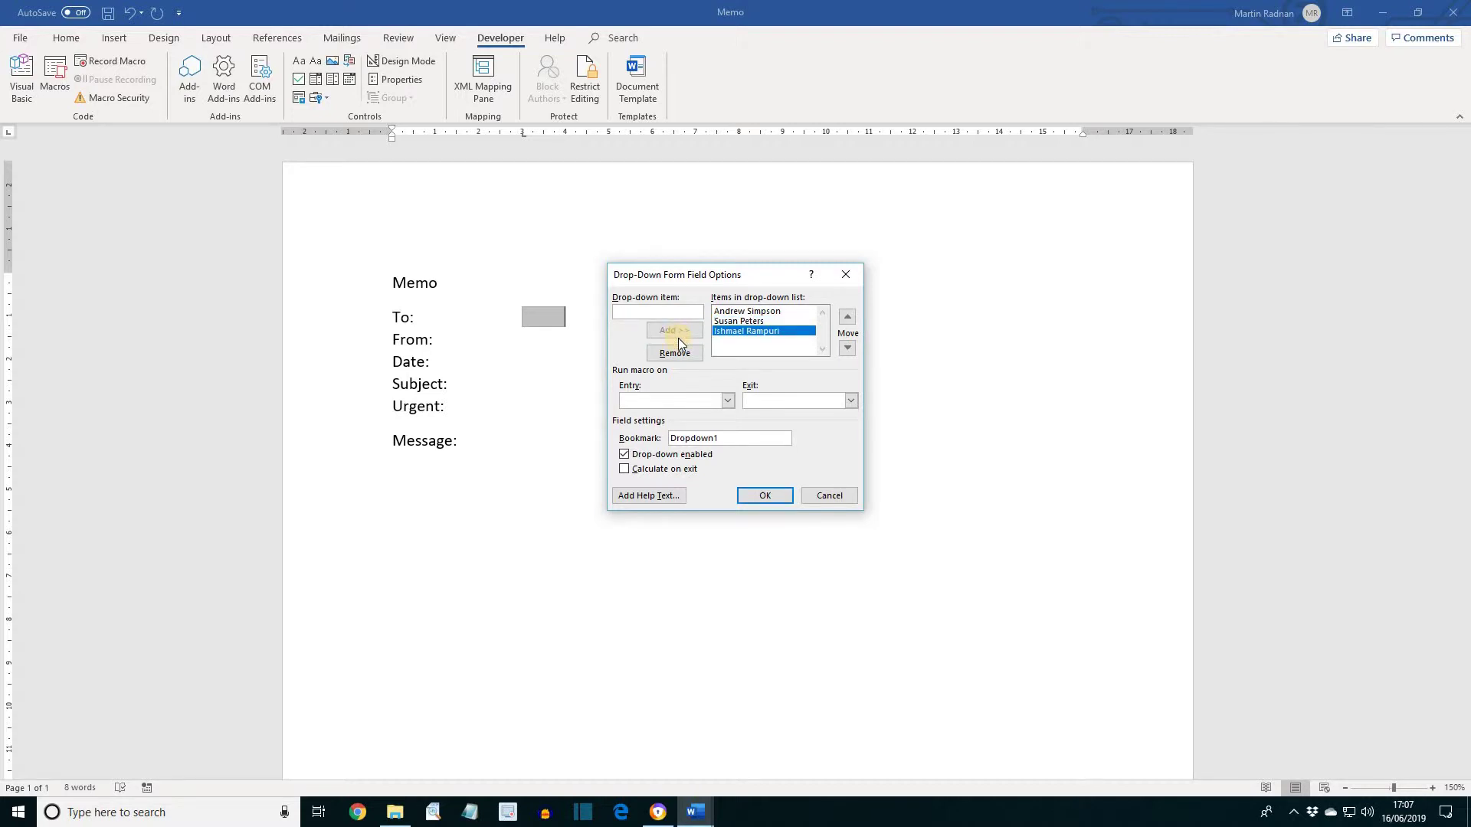
left_click(674, 331)
left_click(765, 497)
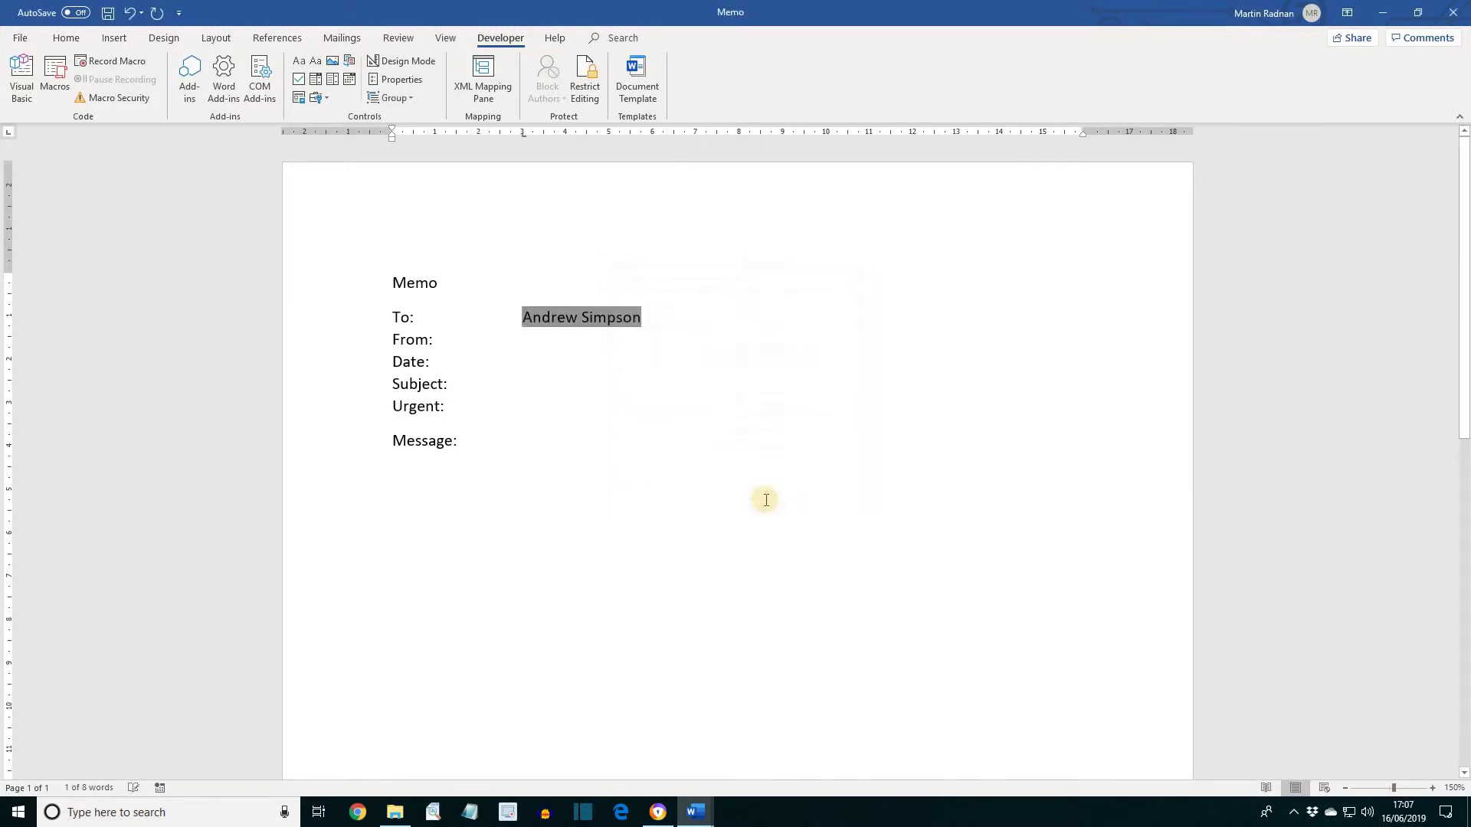
Insert a legacy text form field in the value column beside From:
left_click(437, 341)
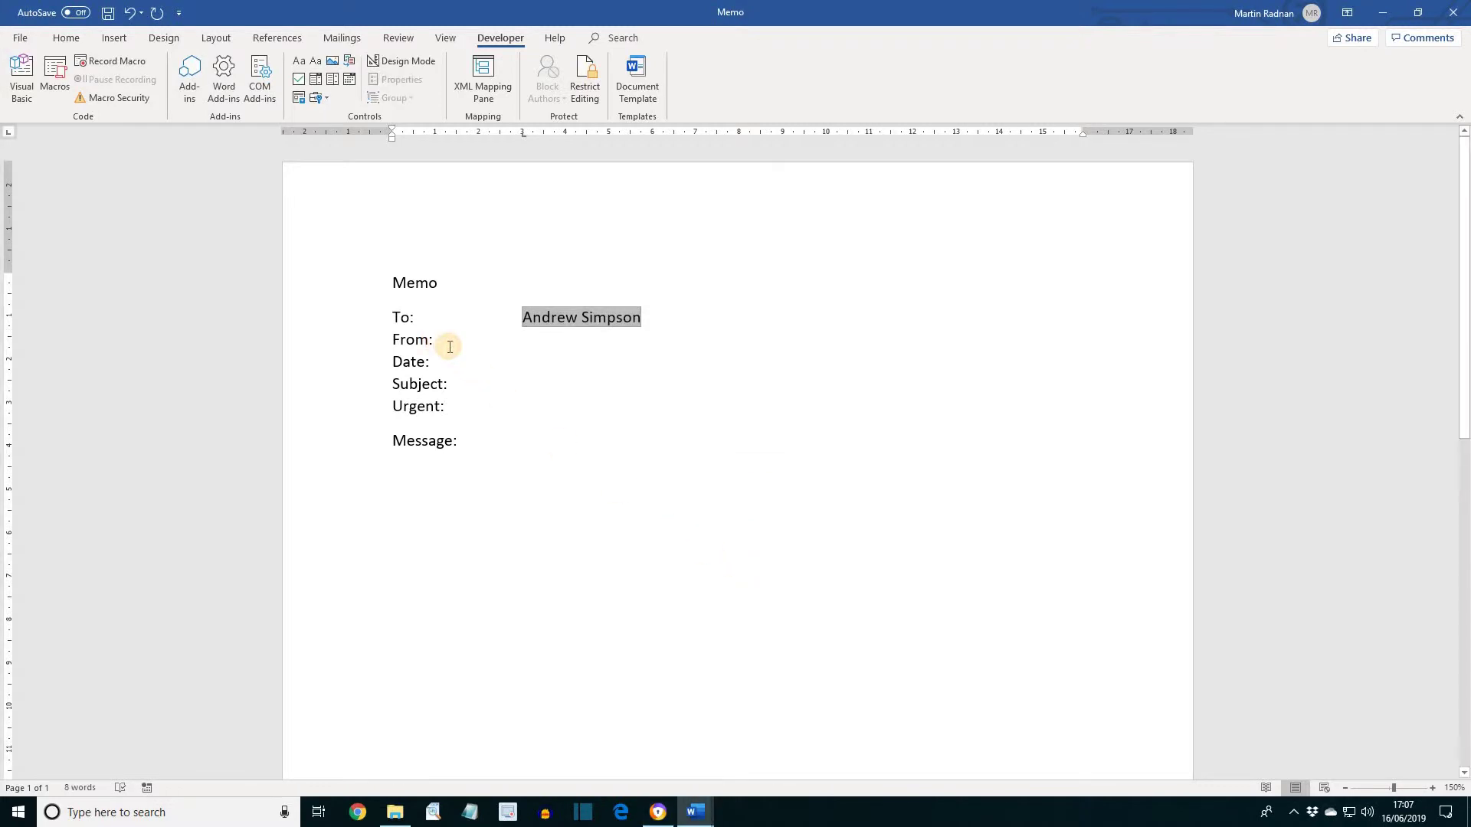
key("Tab")
left_click(451, 343)
key("Tab")
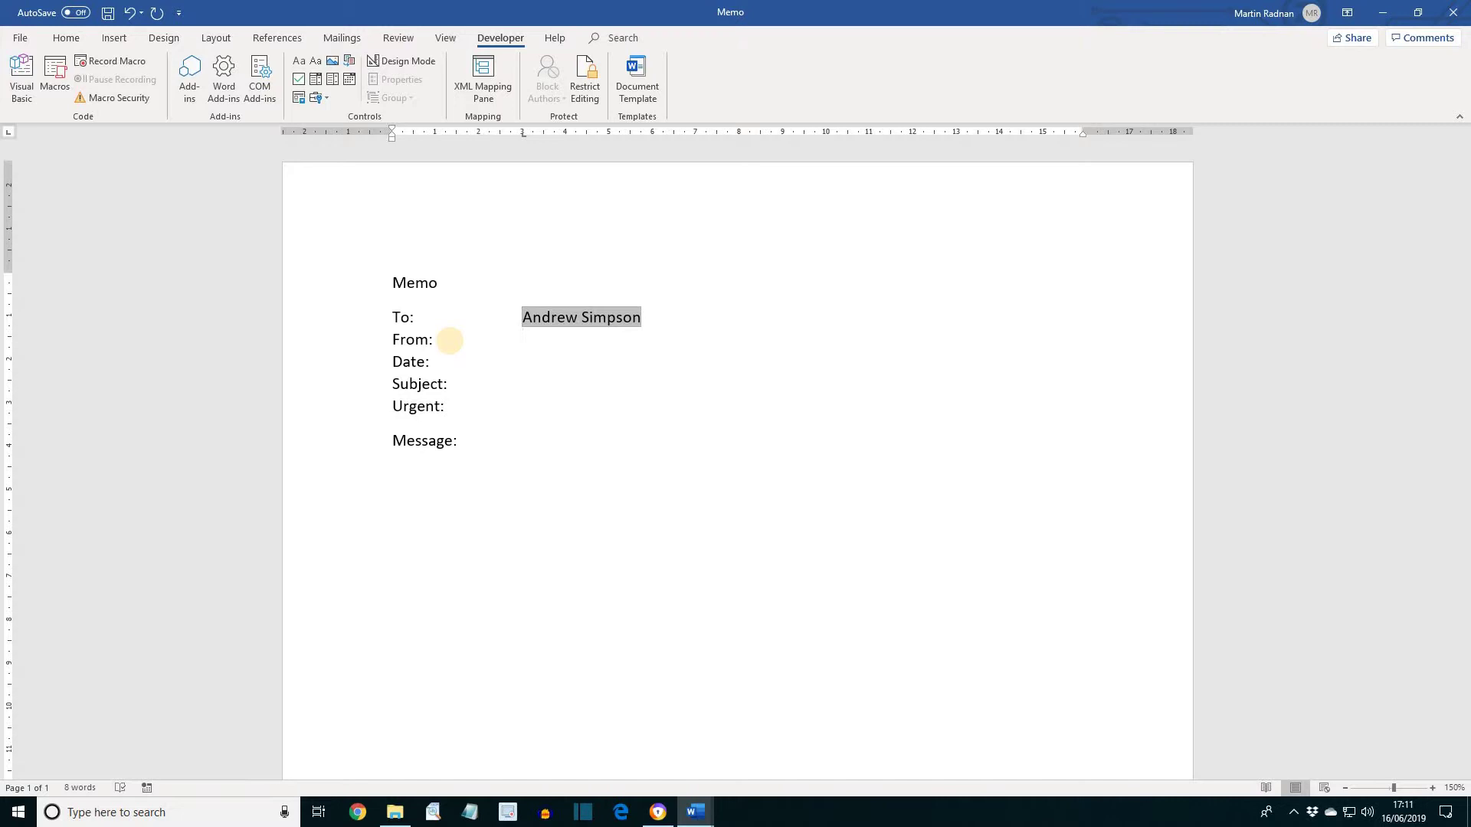
left_click(321, 96)
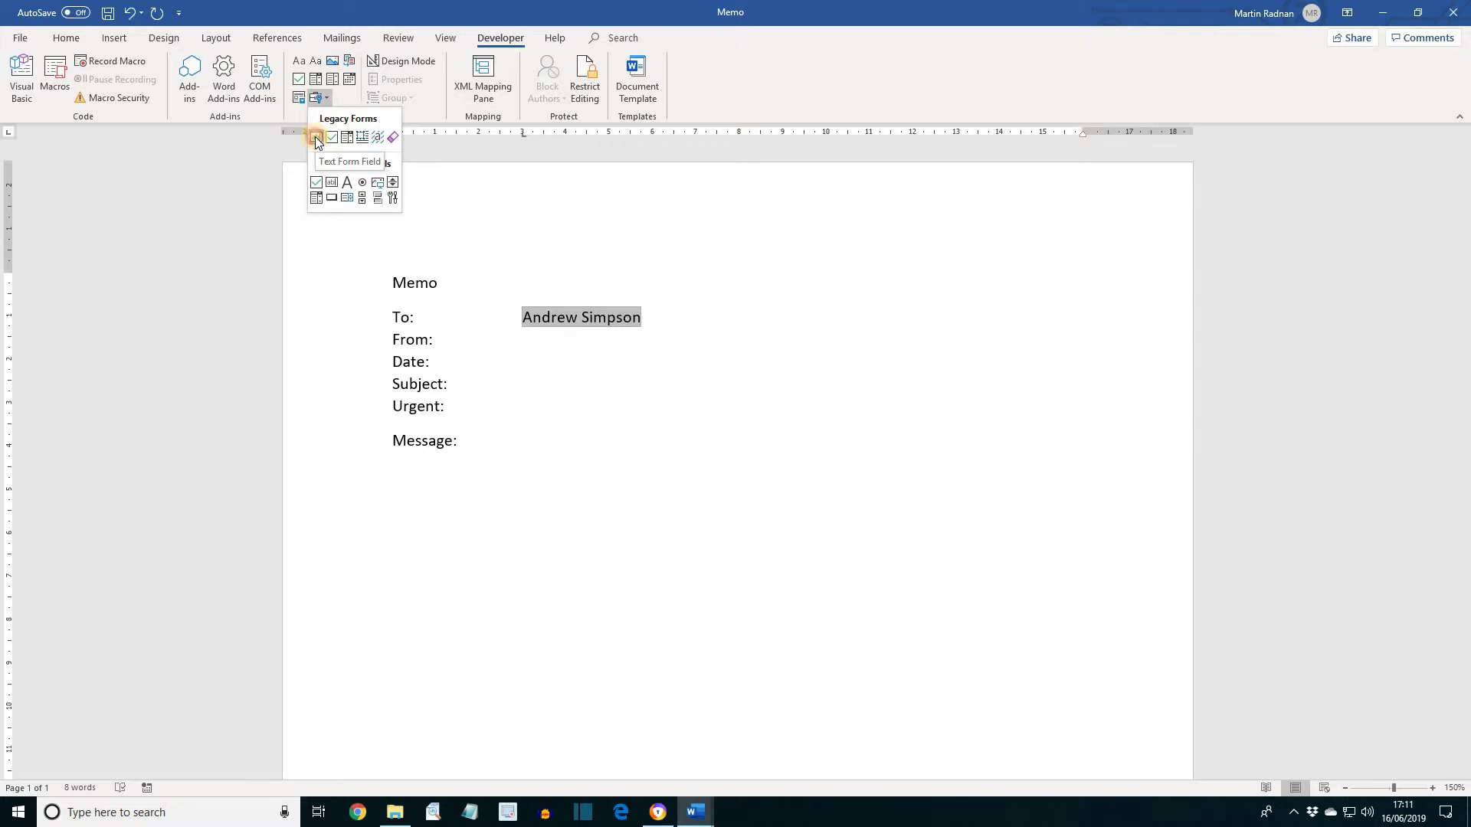
left_click(315, 136)
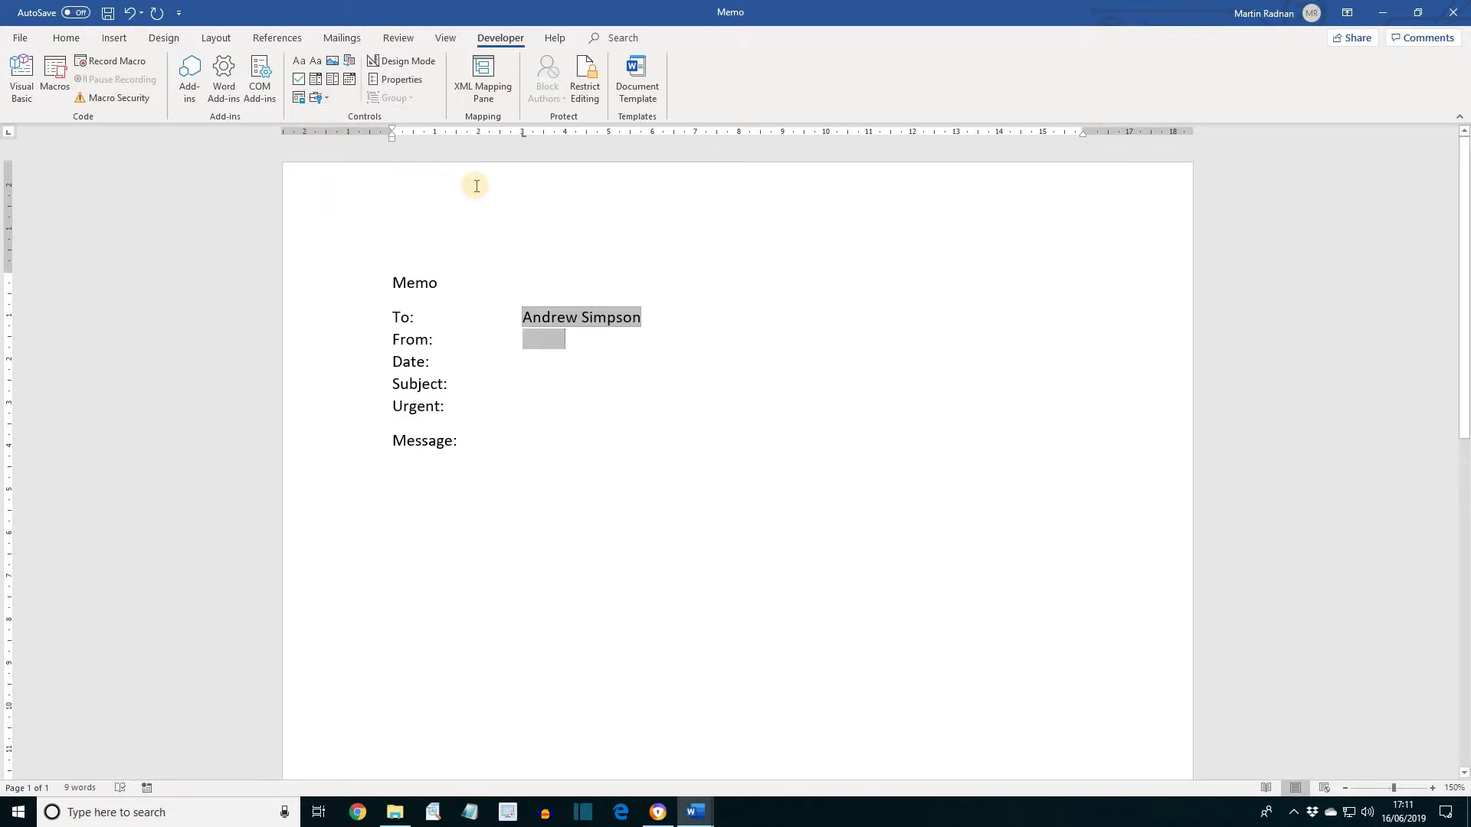
Set the From: field's default text to the sender's full name
left_click(412, 81)
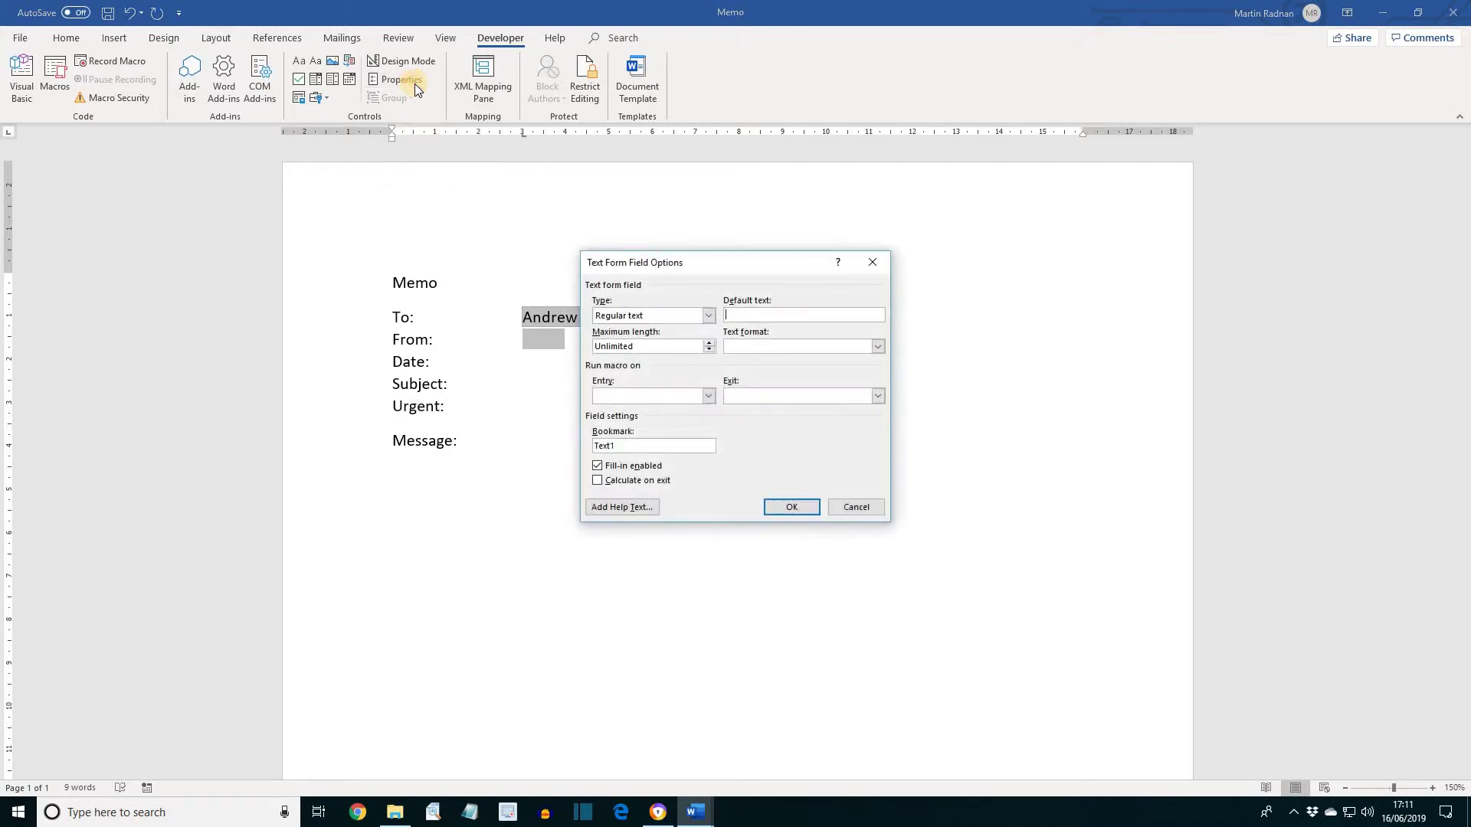
left_click(741, 316)
left_click(788, 509)
left_click(784, 507)
left_click(441, 363)
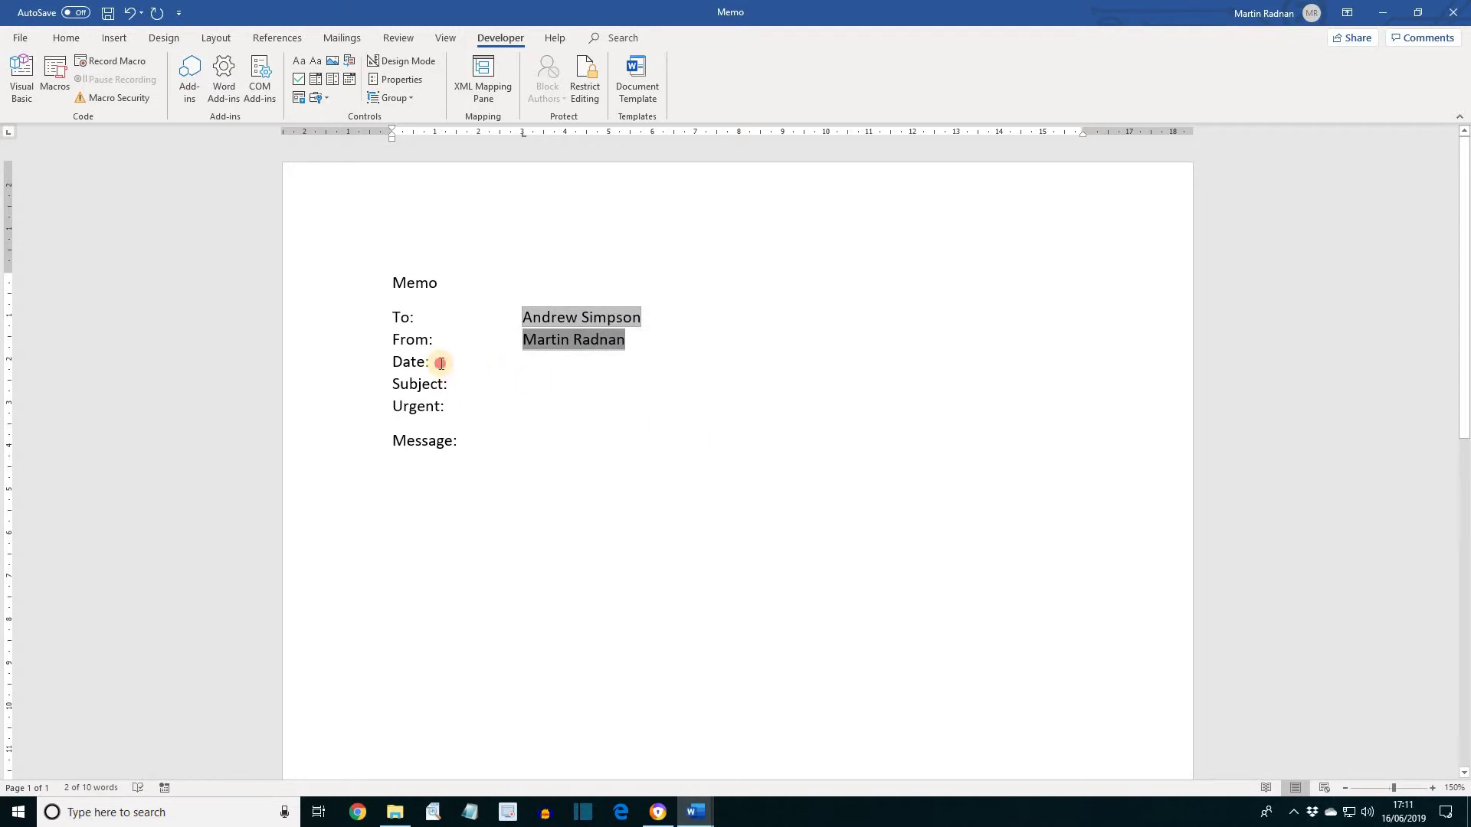
Insert a text form field beside Date: showing the current date in dd MMMM yyyy format
key("Tab")
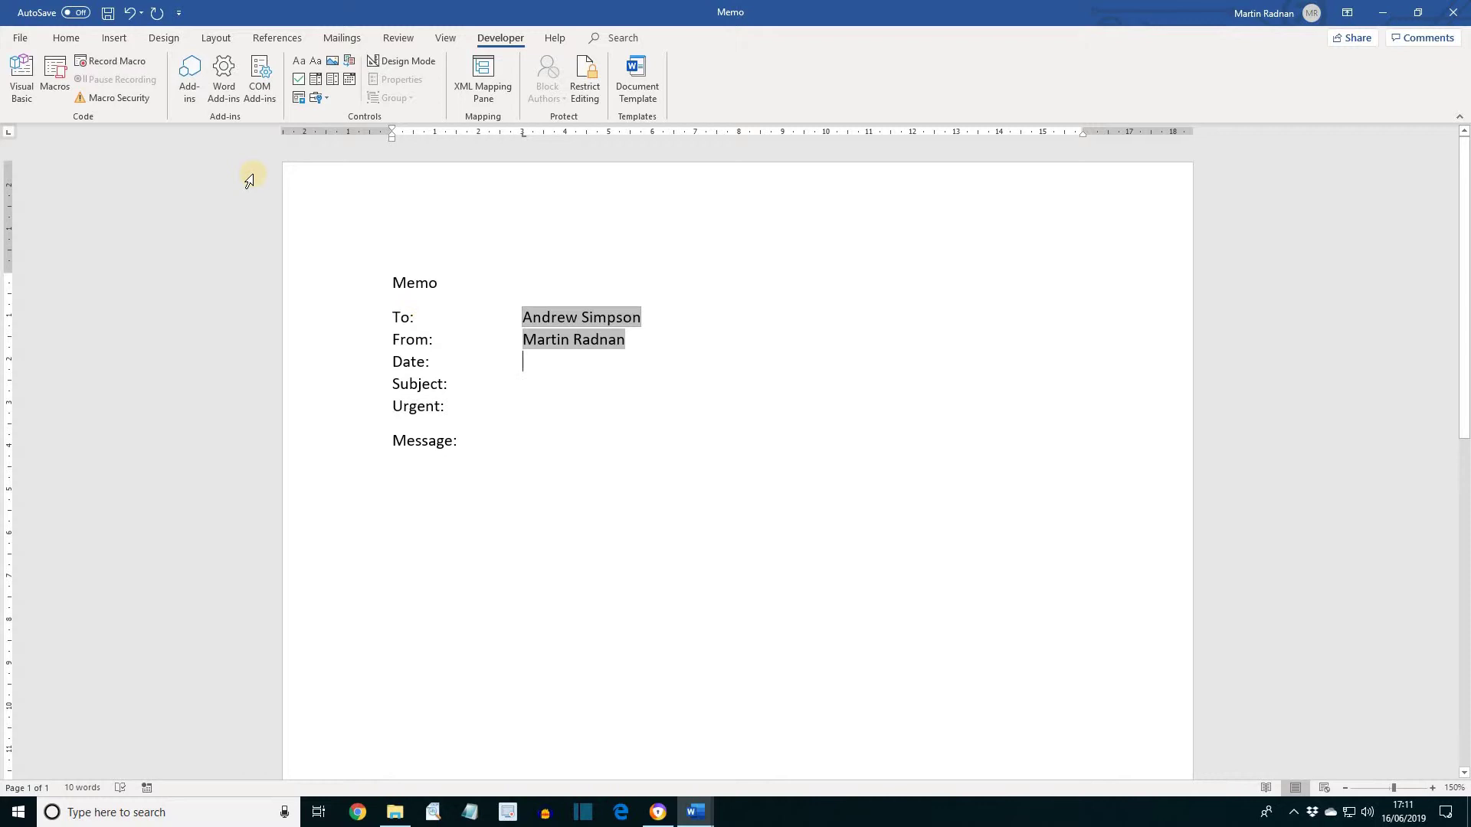
left_click(320, 97)
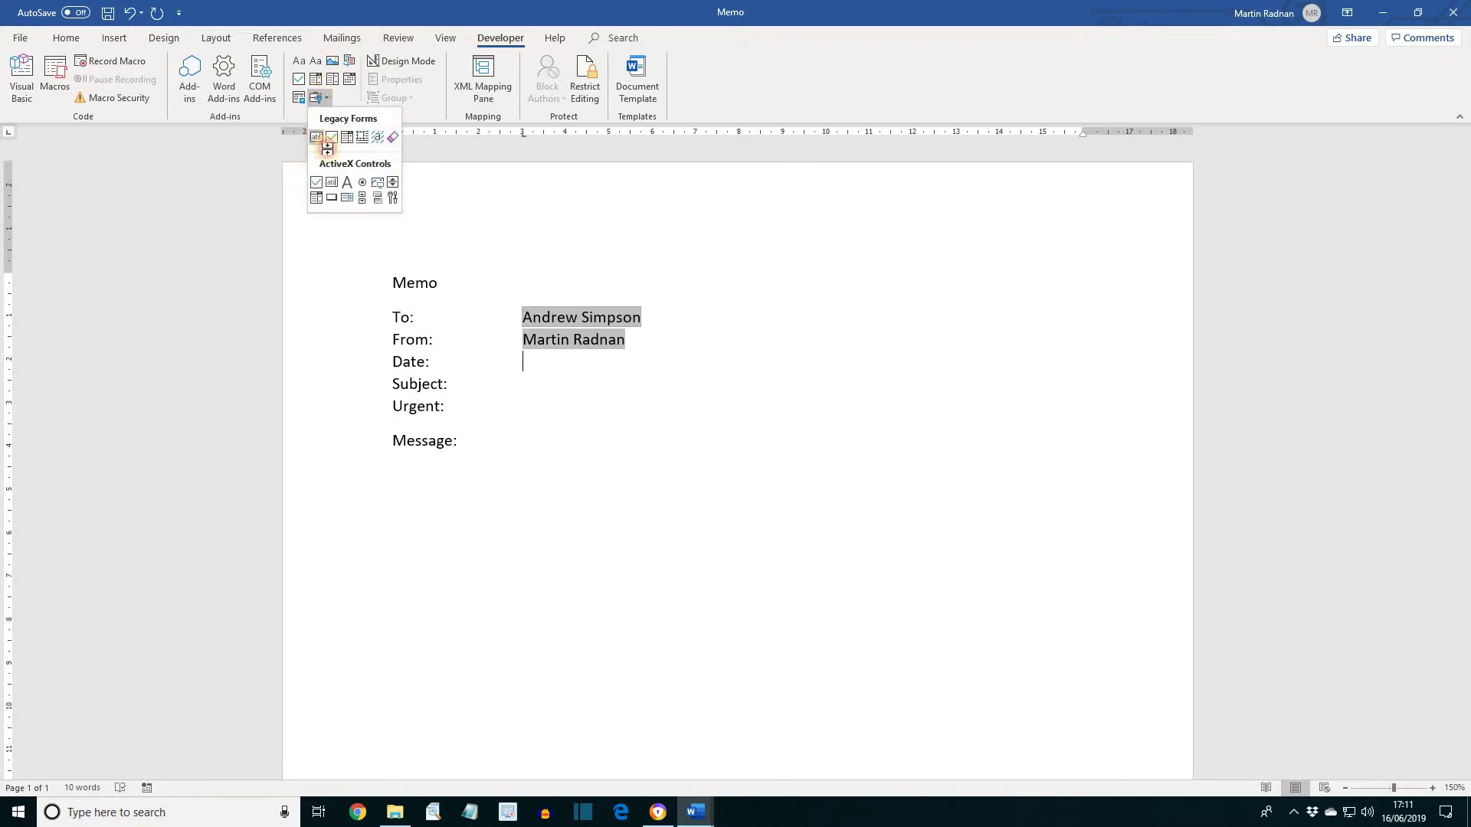
left_click(315, 140)
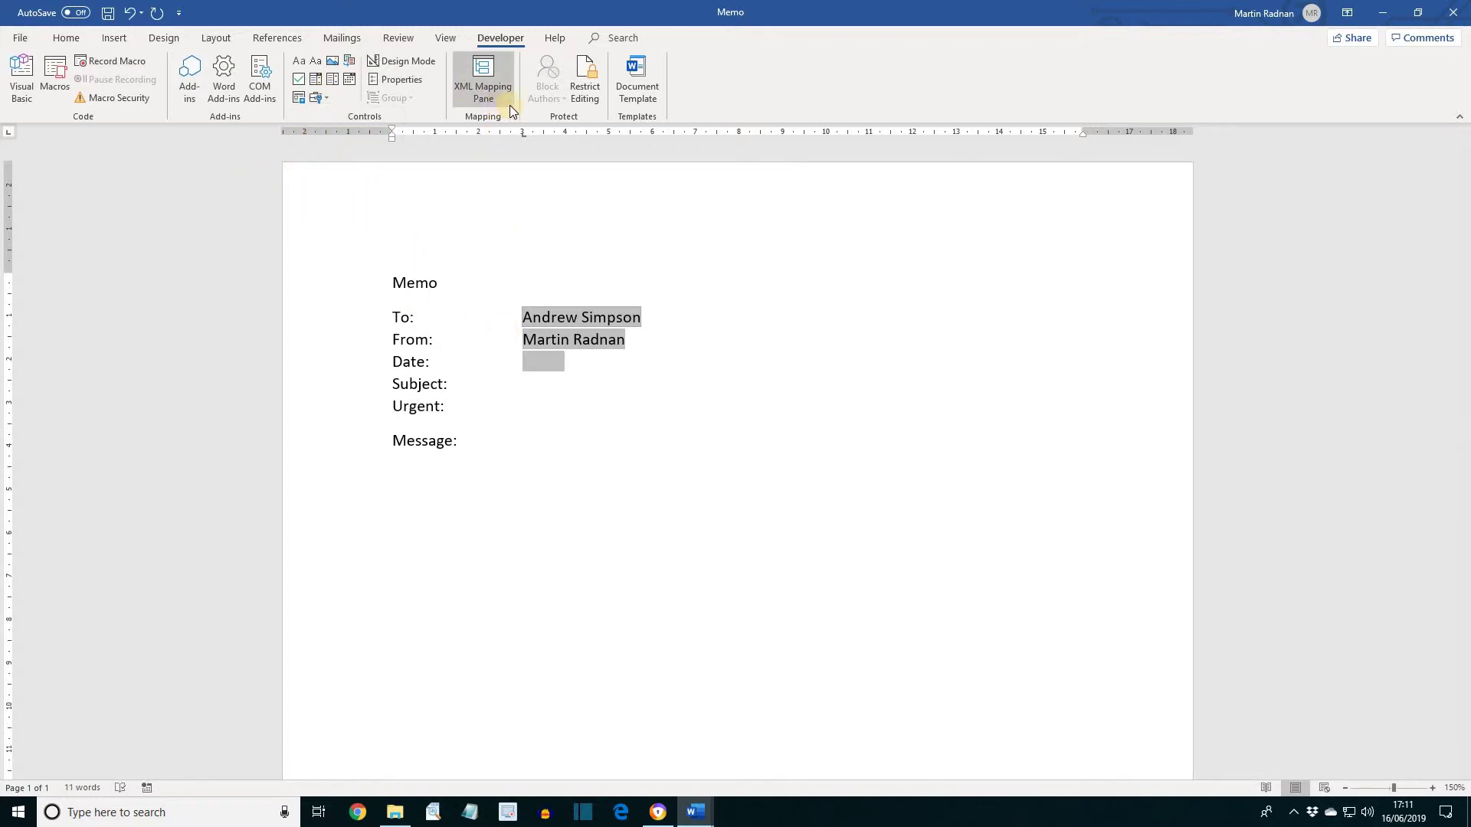
left_click(403, 80)
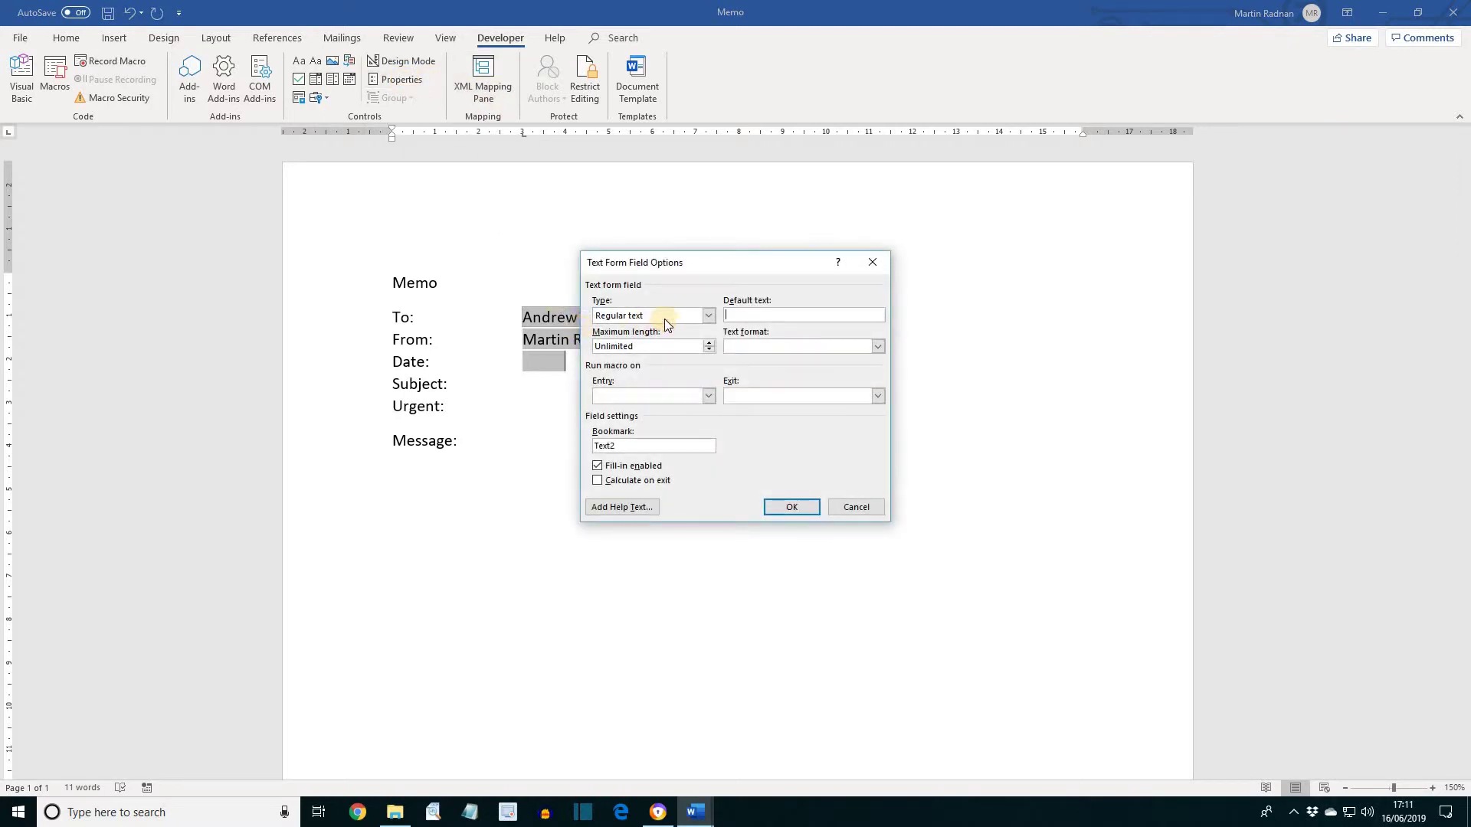
left_click(711, 314)
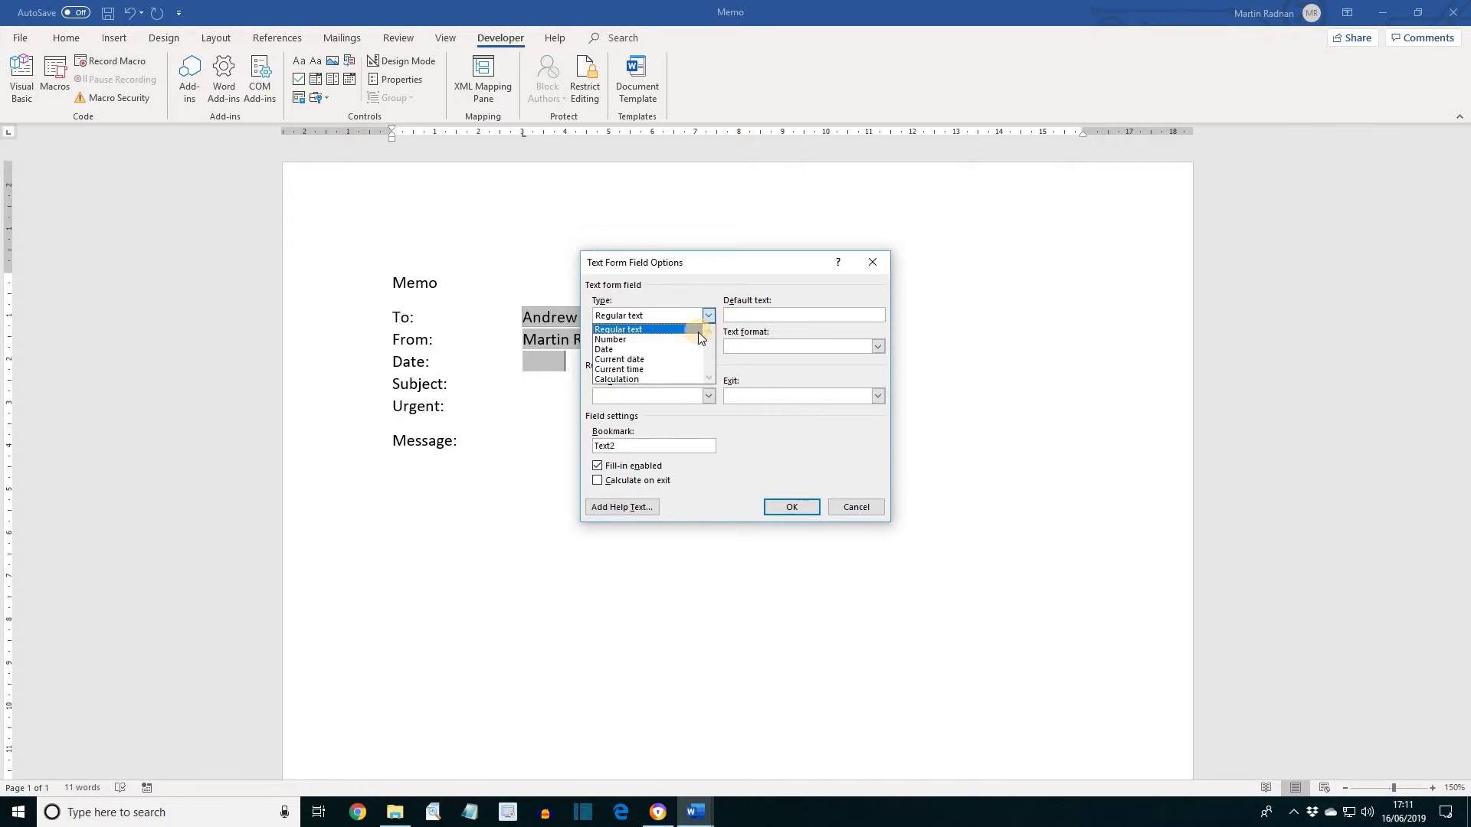
left_click(679, 360)
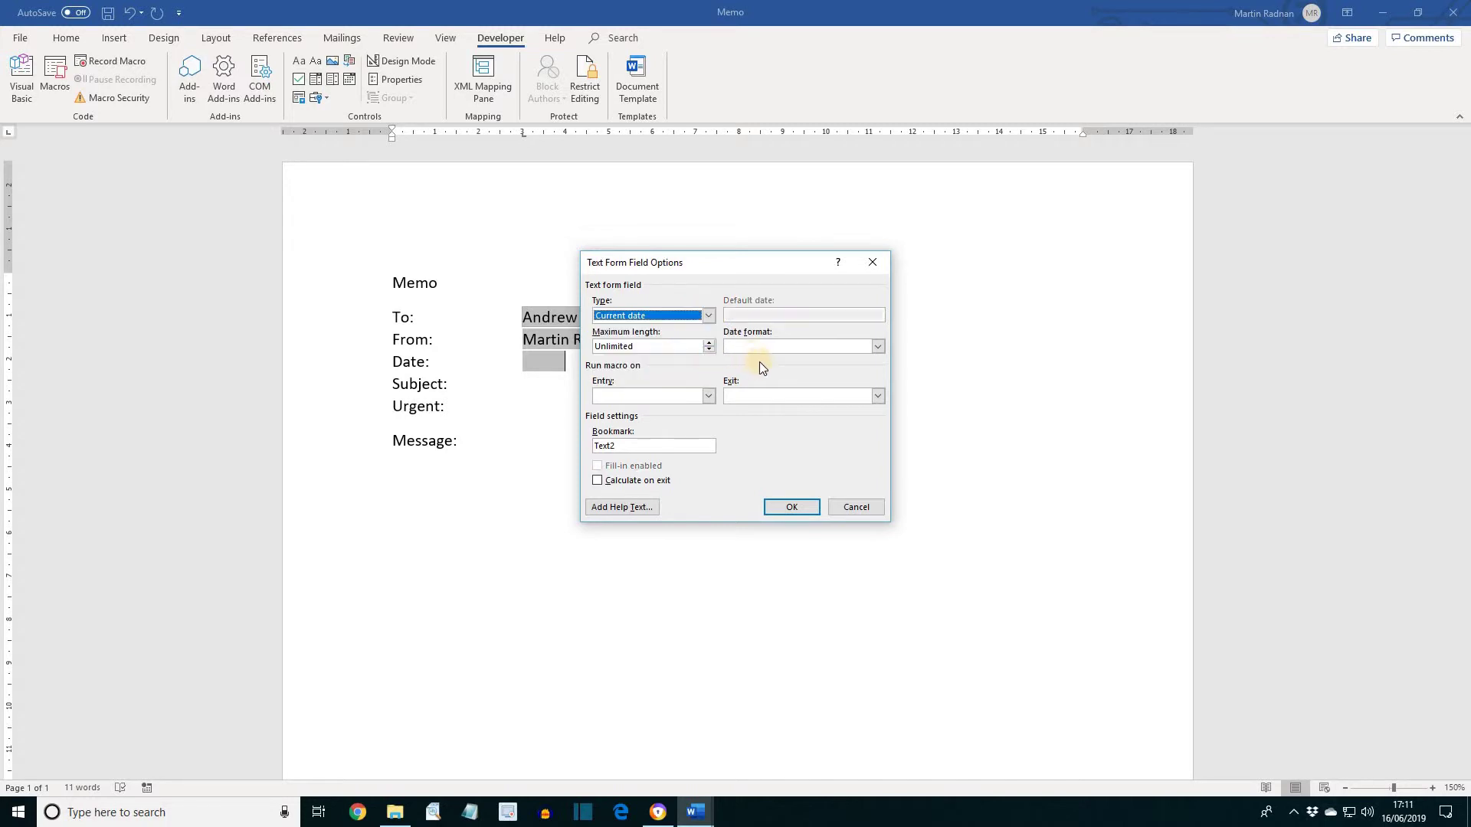
left_click(878, 346)
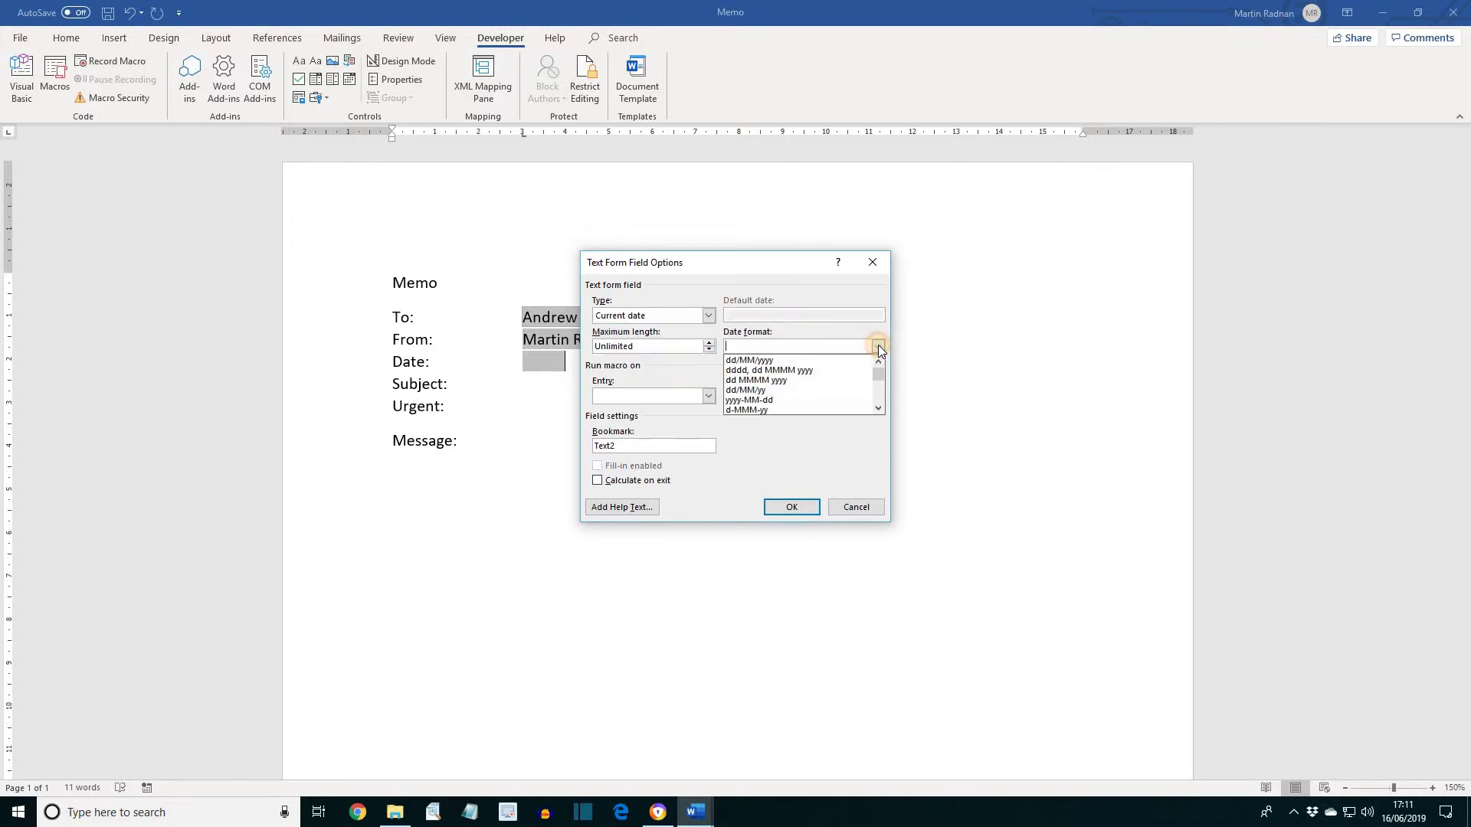
left_click(770, 380)
left_click(797, 507)
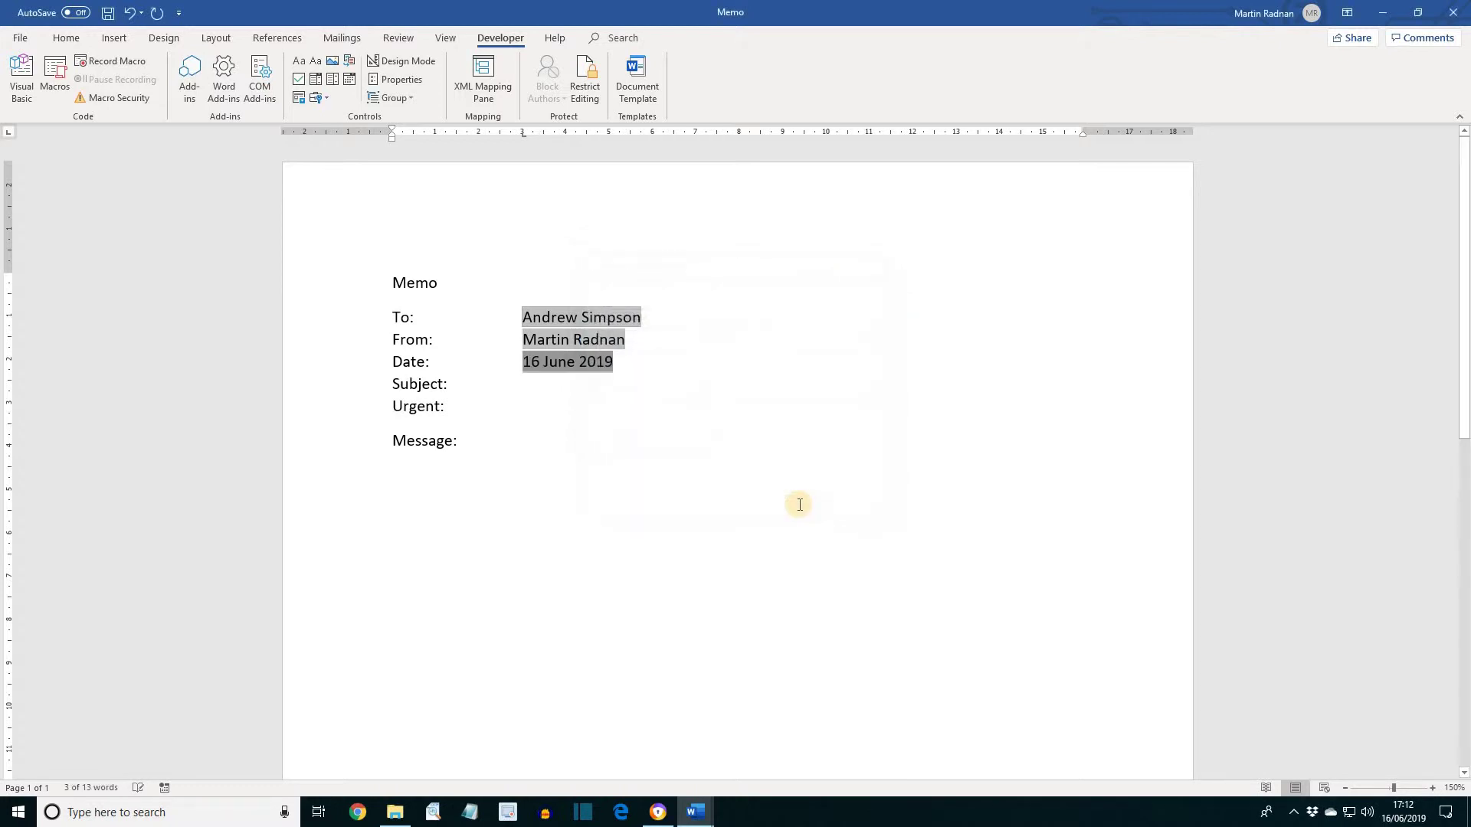
Insert a legacy text form field after Subject:
left_click(463, 394)
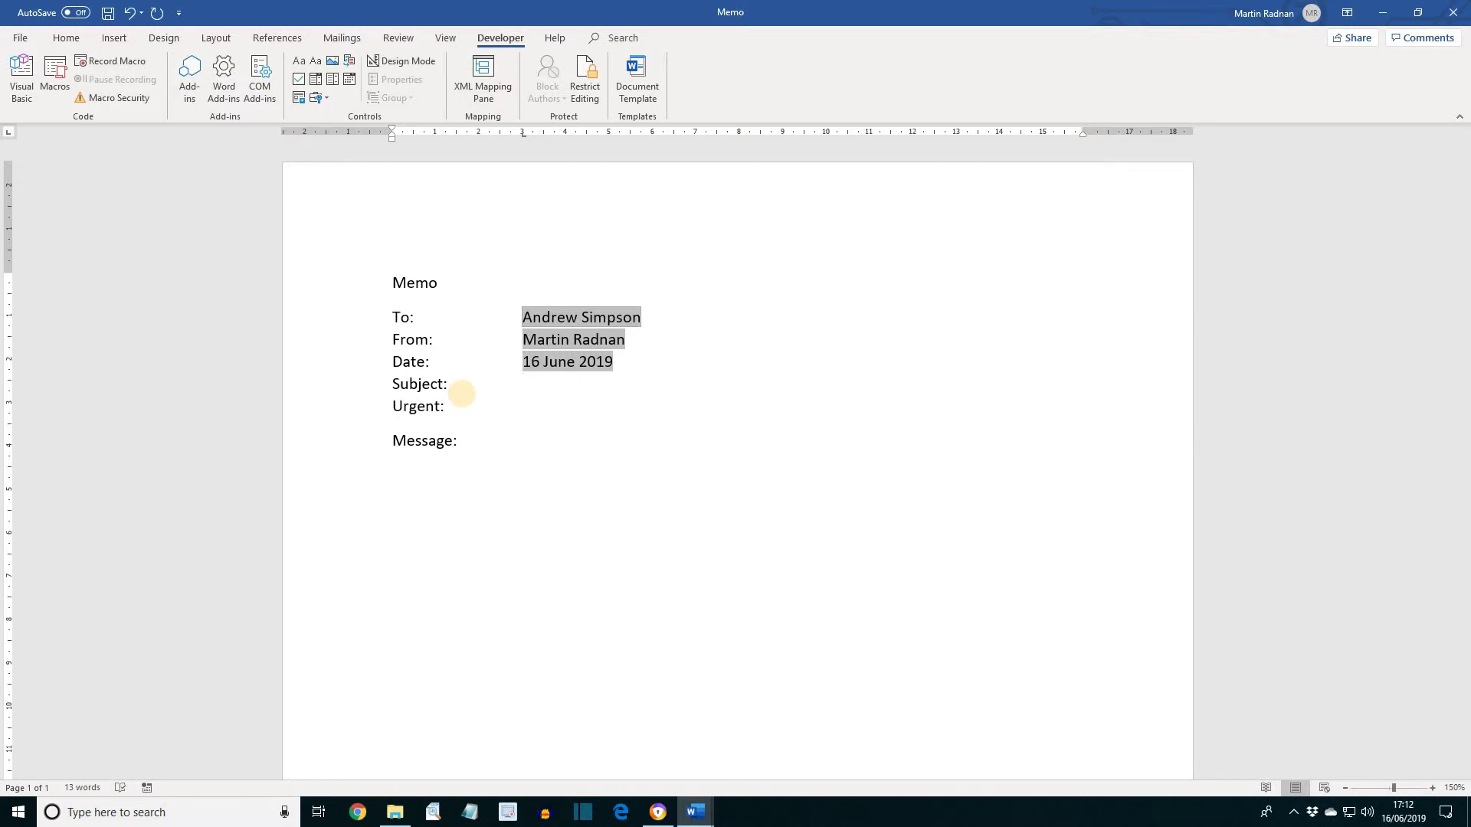
left_click(316, 100)
left_click(318, 138)
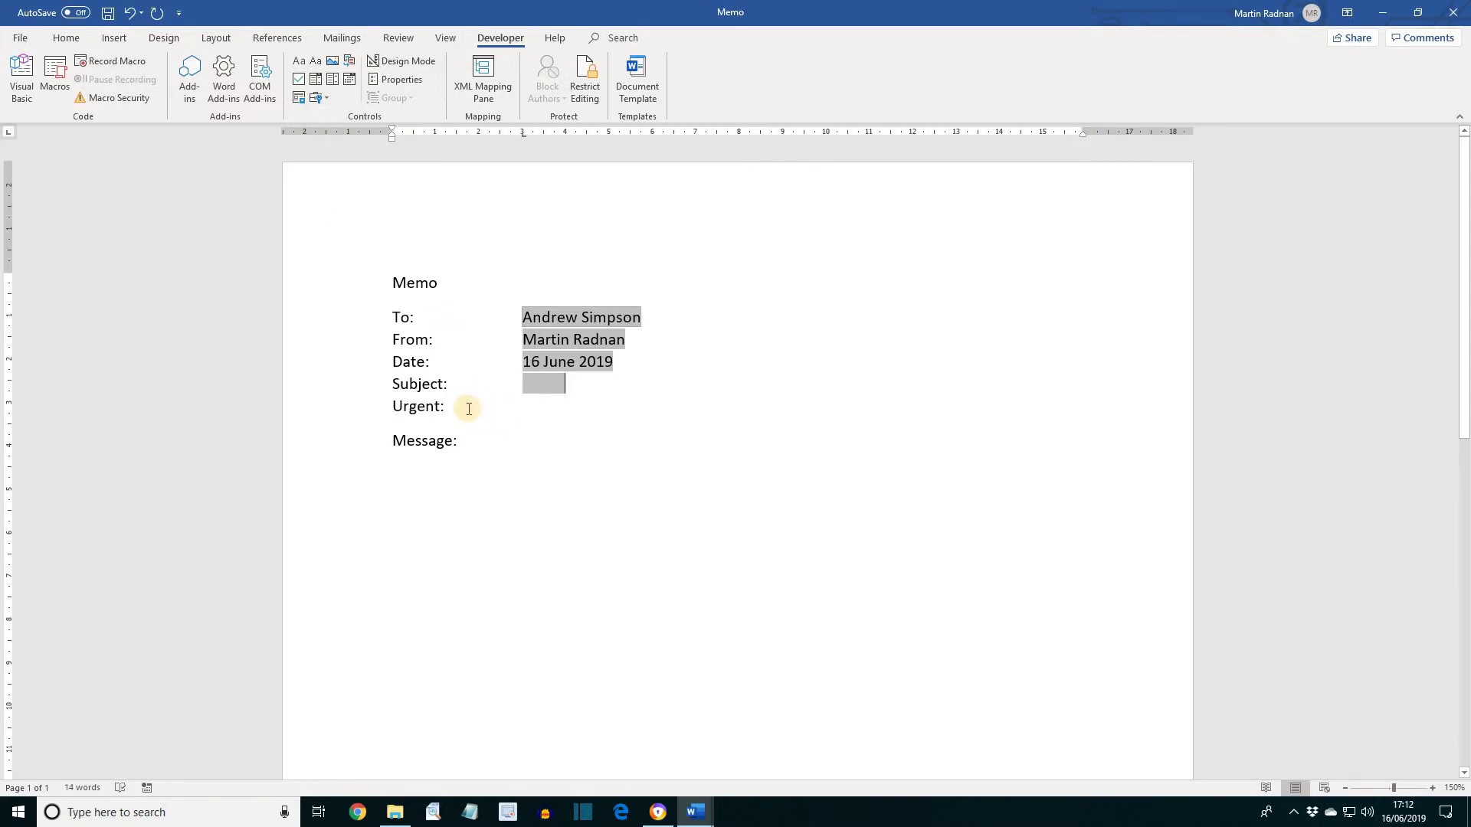
Add a check box form field at the tab stop after Urgent:
left_click(469, 409)
key("Tab")
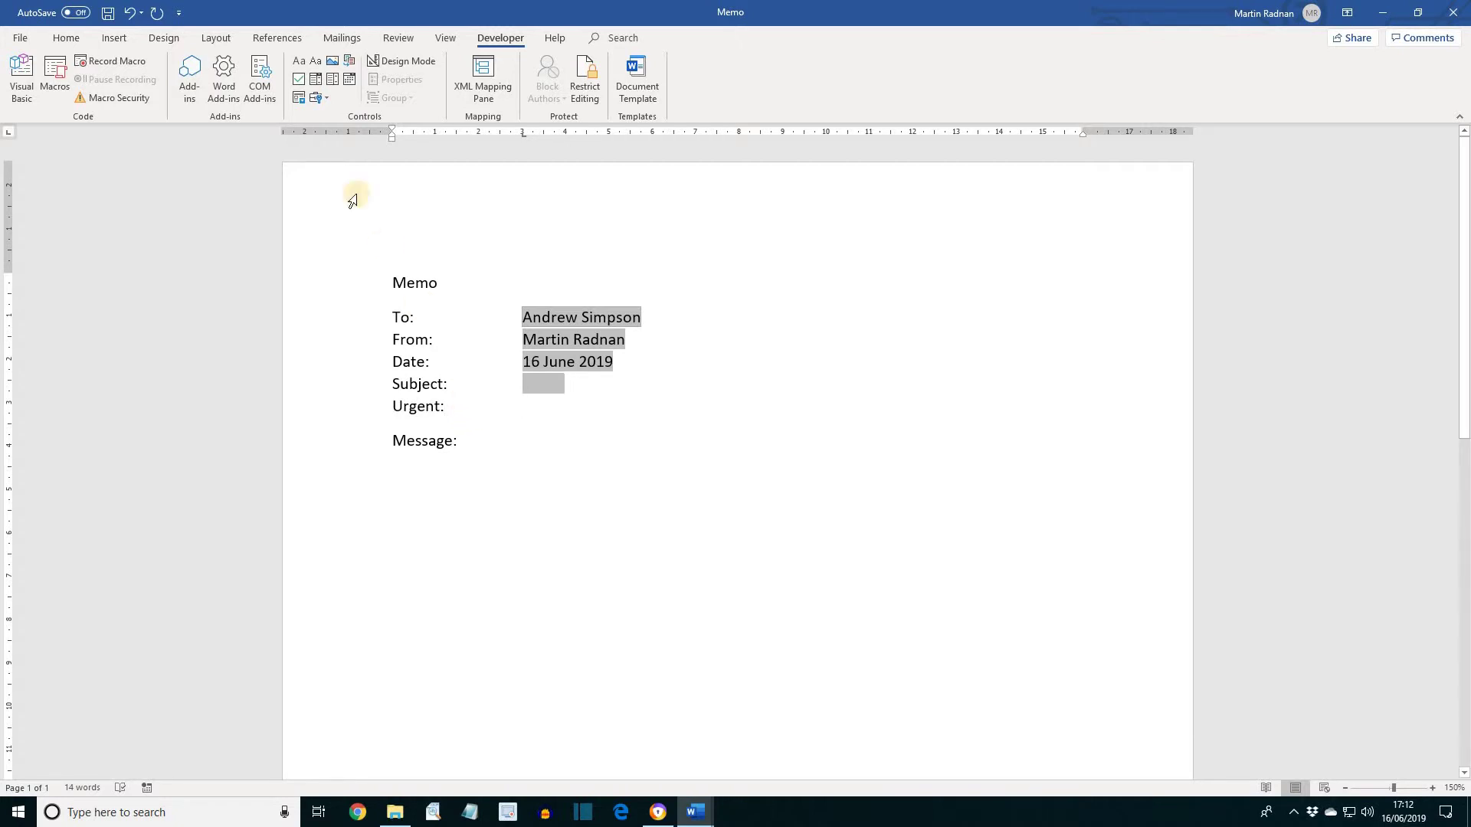
left_click(317, 99)
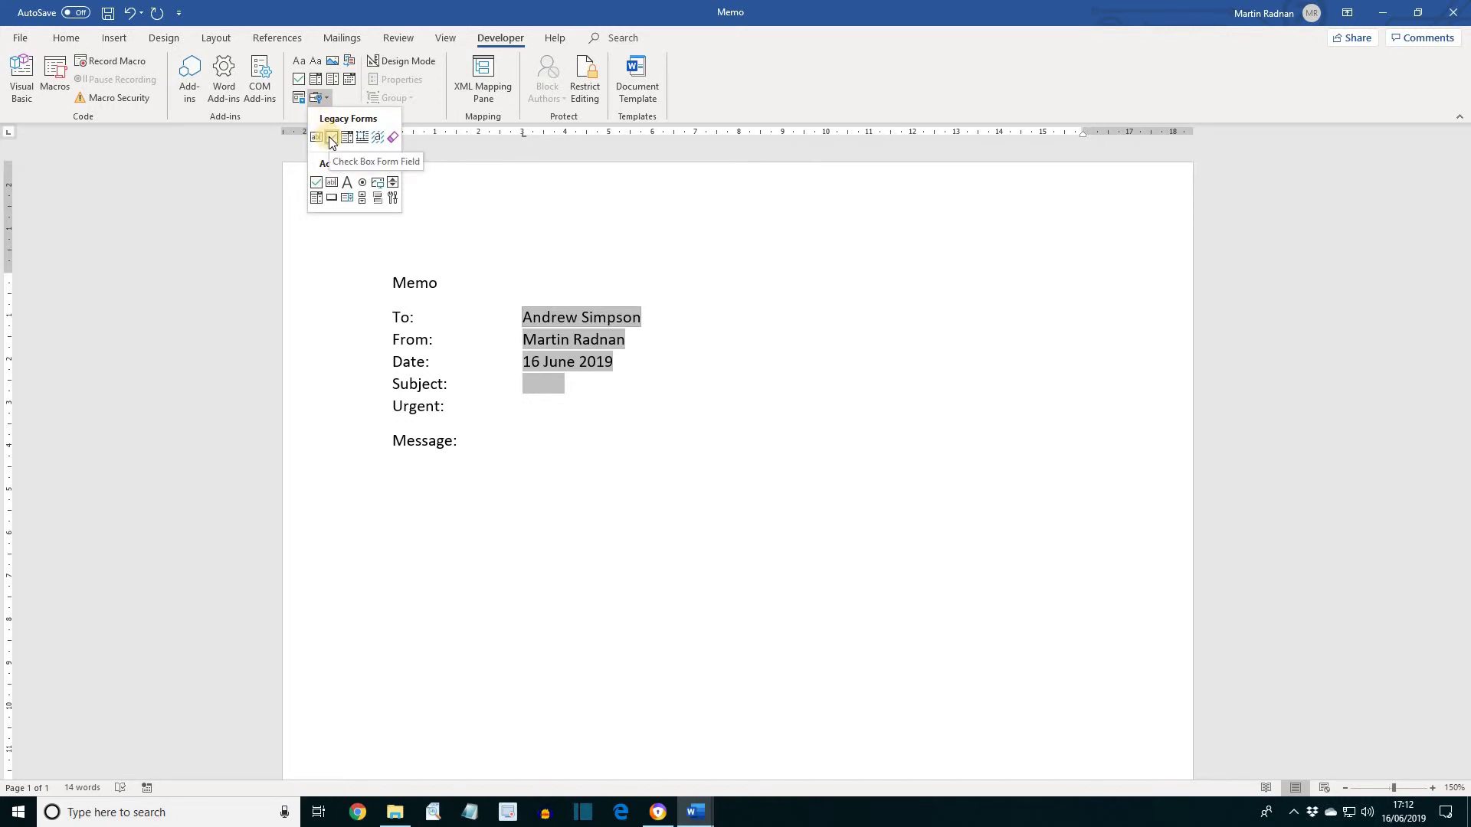
left_click(332, 138)
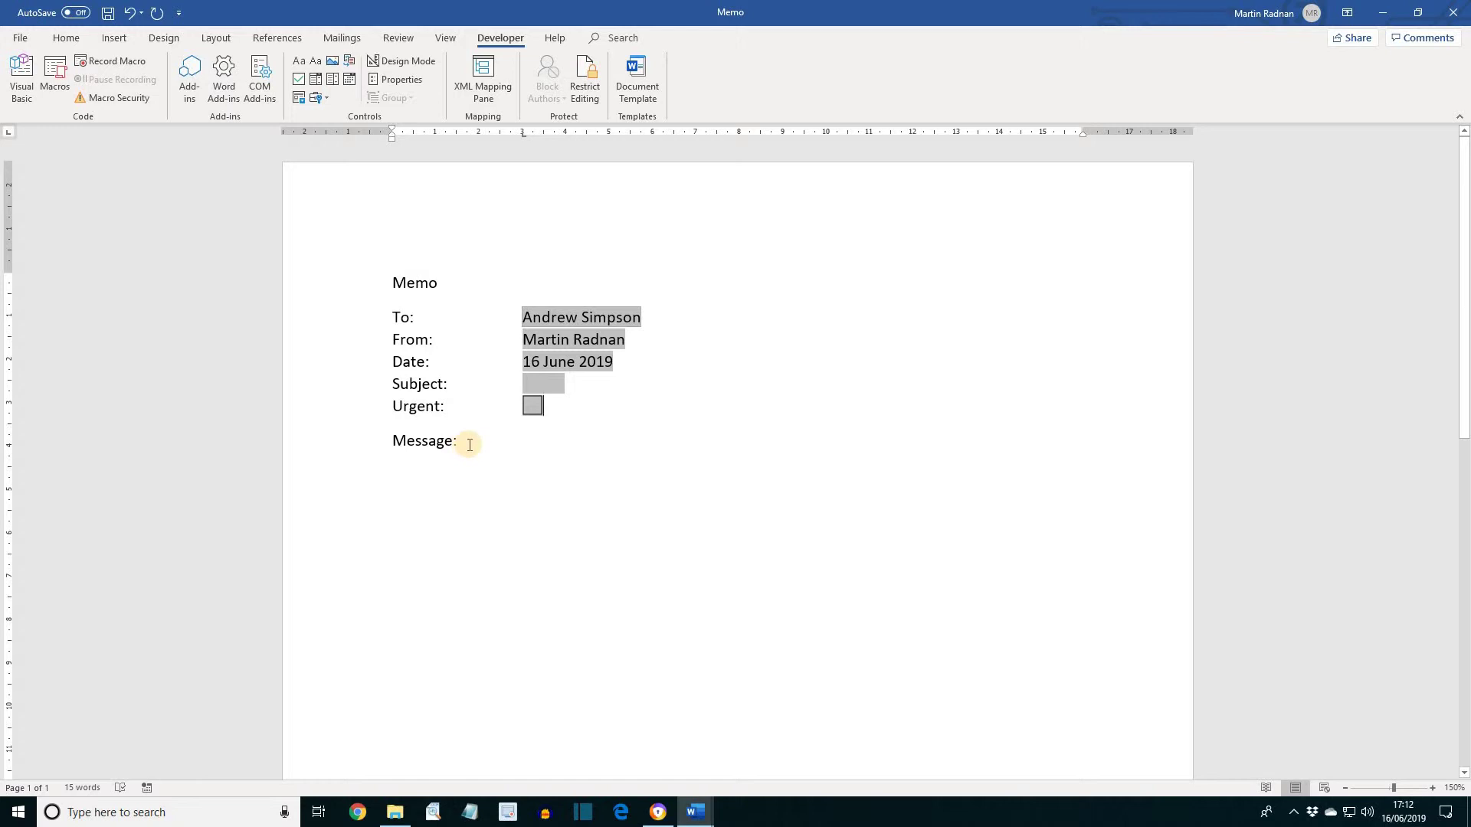
Insert a text form field on a new line below Message: and open its options
left_click(469, 443)
key("Return")
left_click(315, 99)
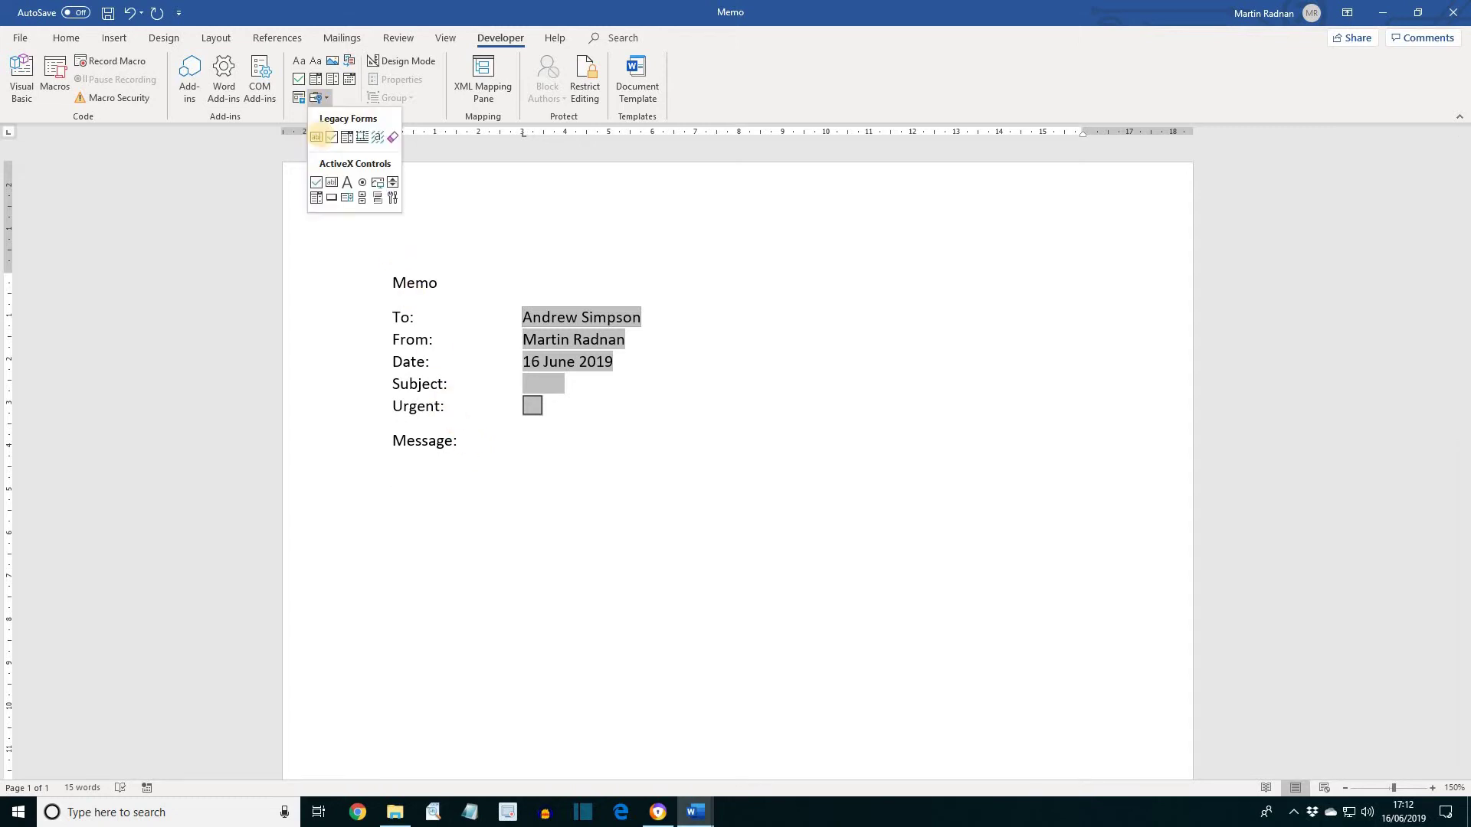
left_click(317, 137)
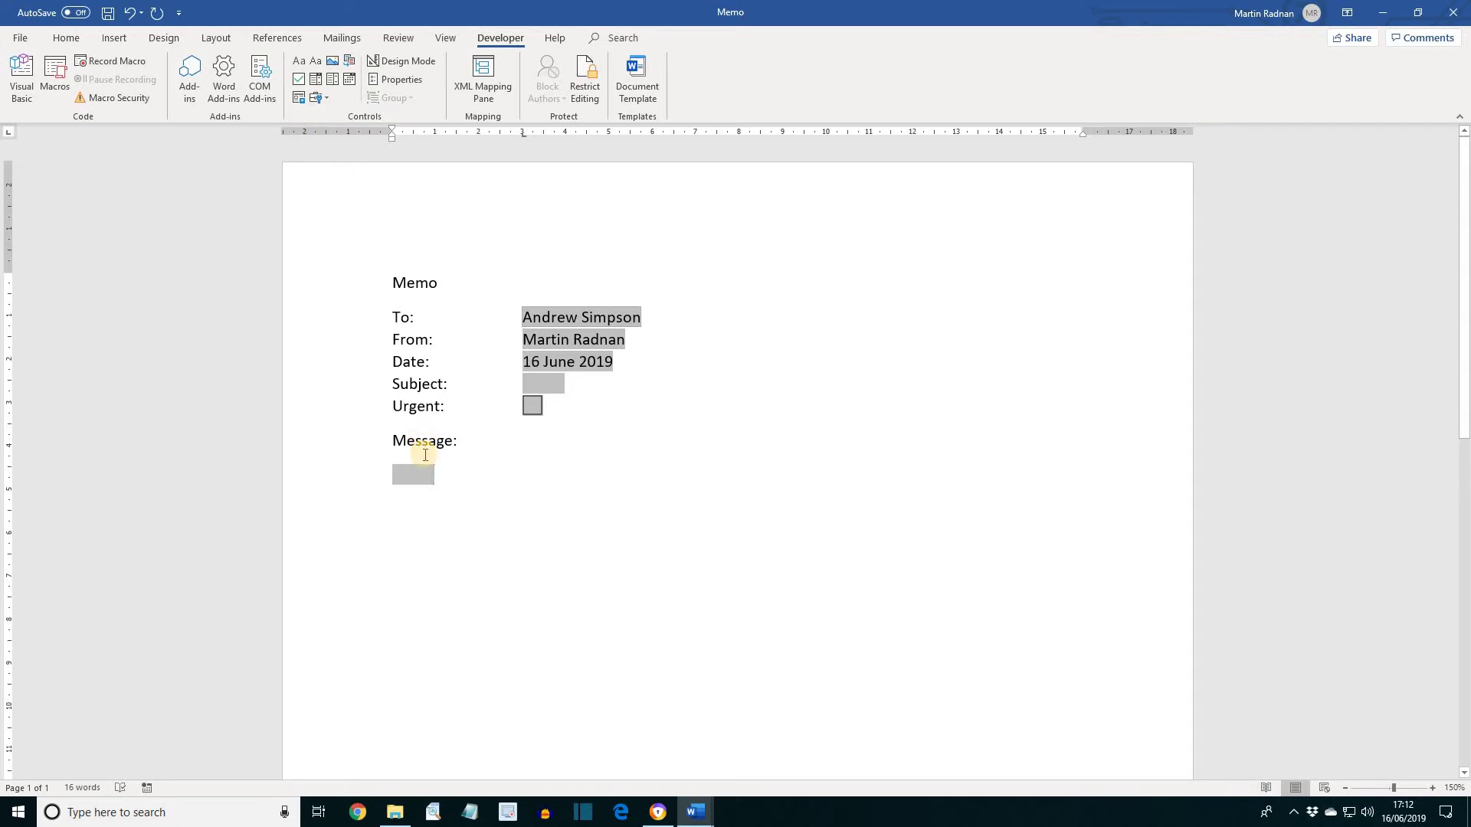
left_click(402, 79)
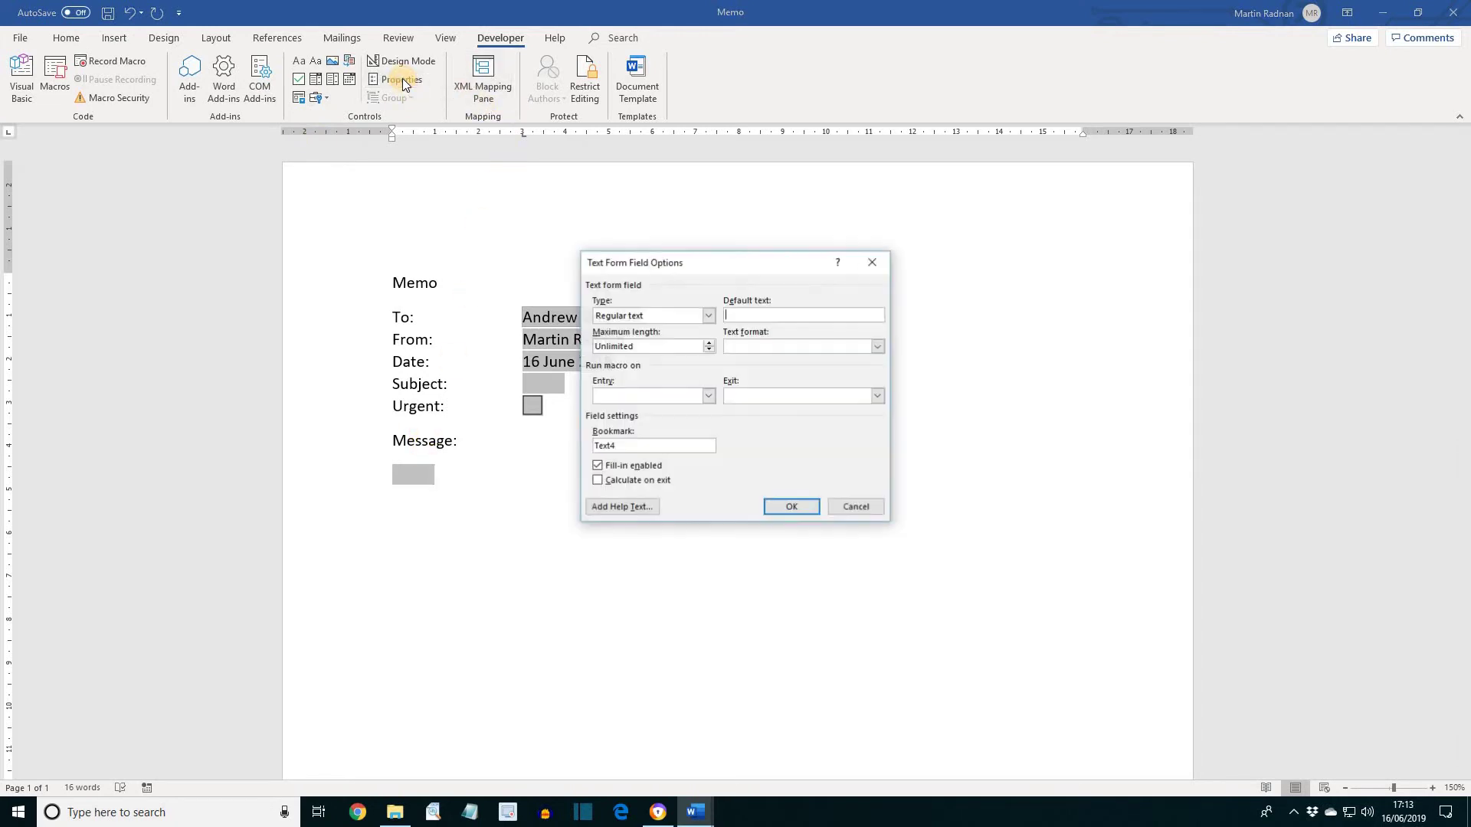
Give the message field status-bar help text 'Please keep your message brief and to the point.'
left_click(626, 507)
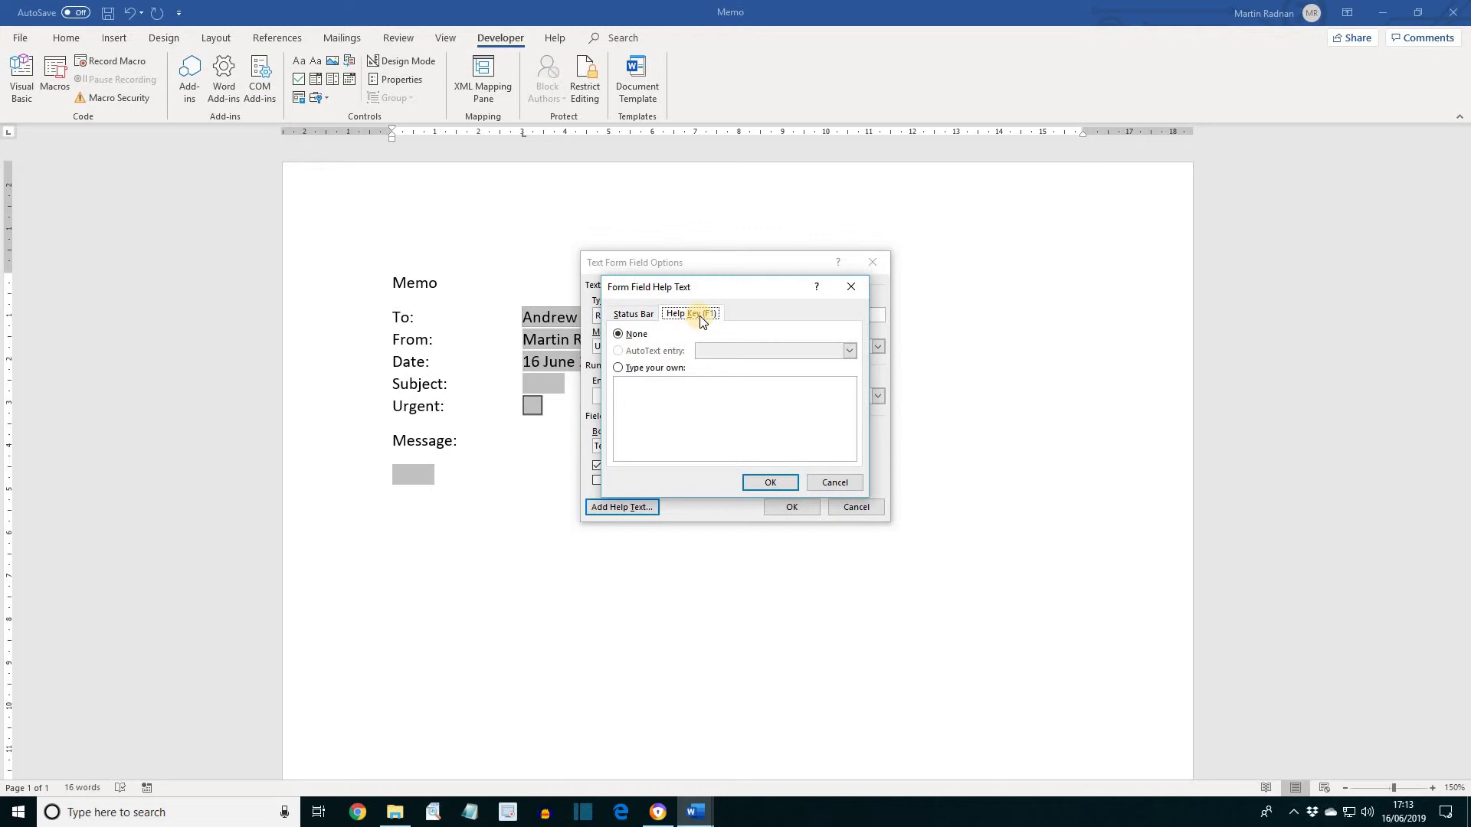
left_click(636, 315)
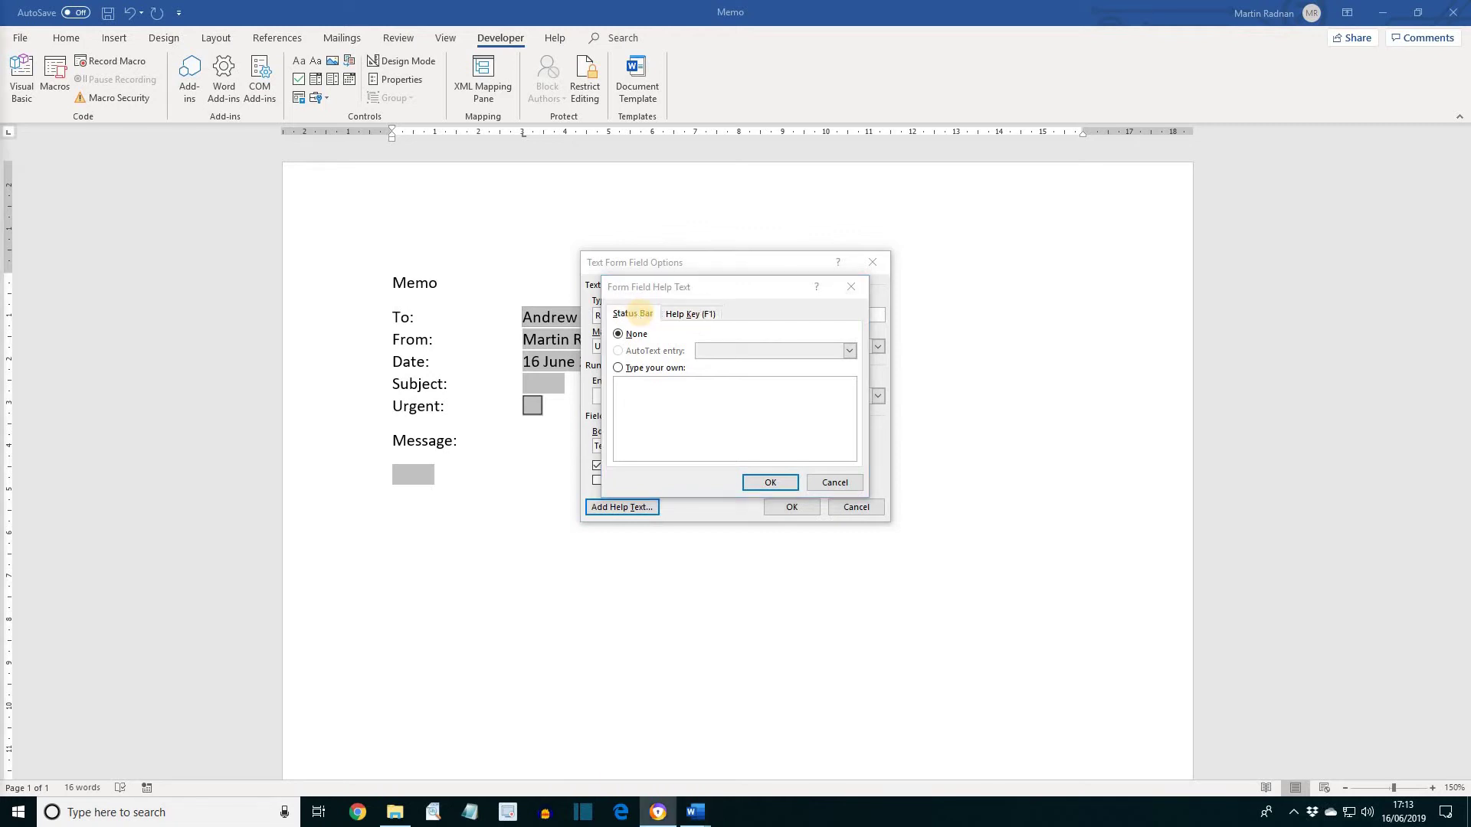
left_click(619, 368)
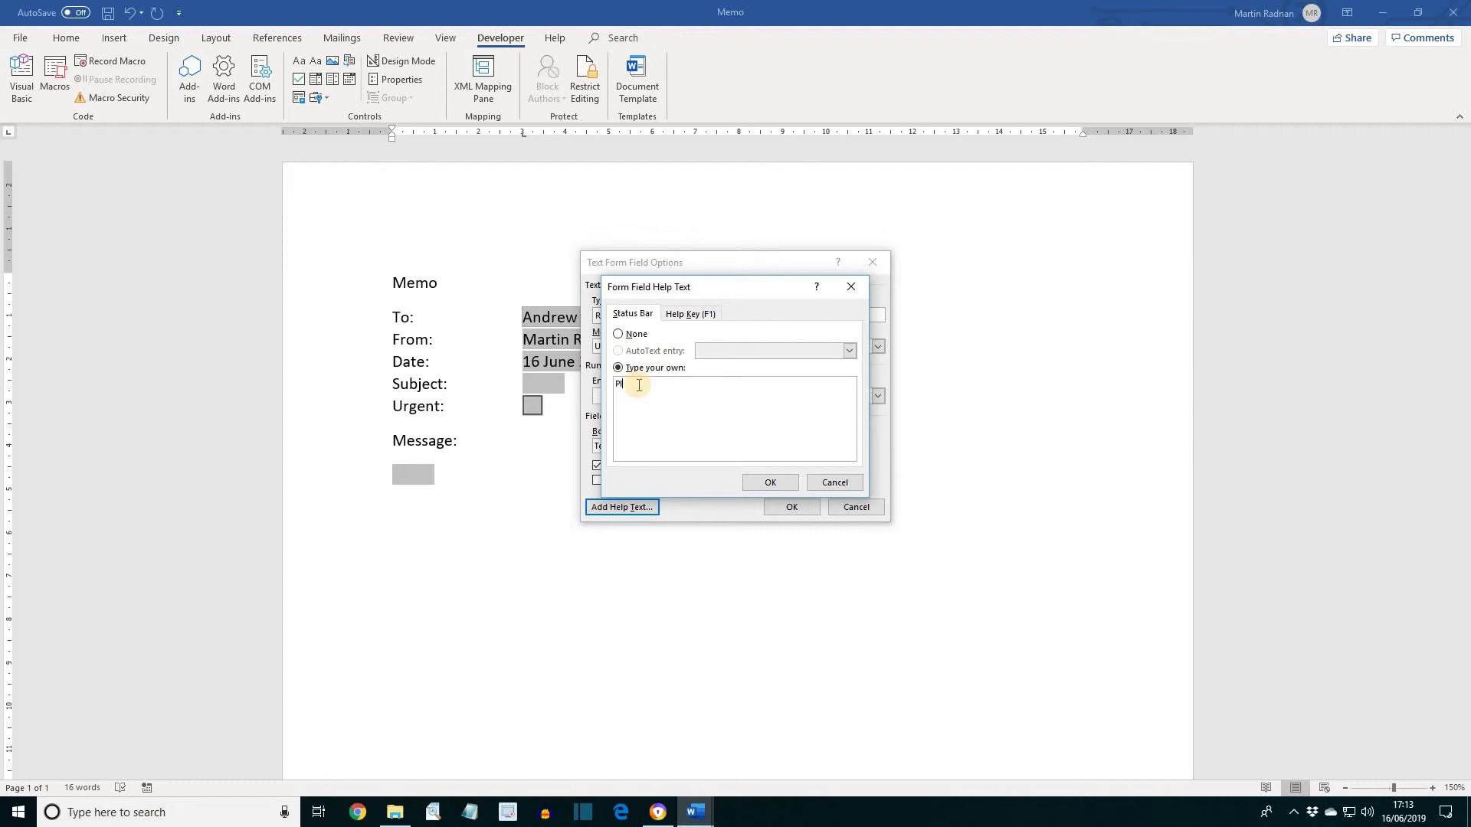
type("Please keep your message brief and to the poi")
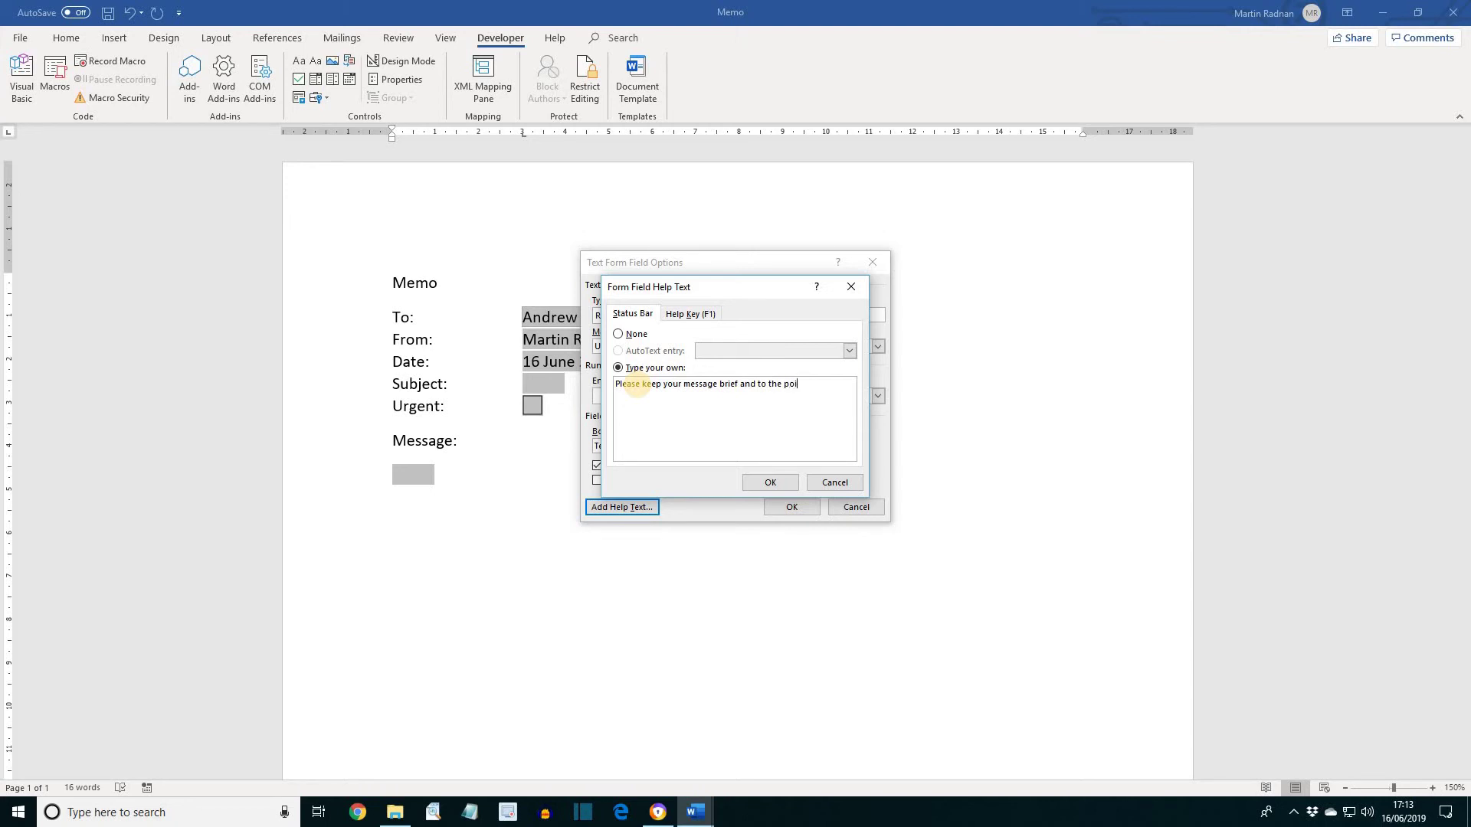
type("nt.")
Add F1 help text 'Don't ramble on' and close both dialogs
left_click(690, 315)
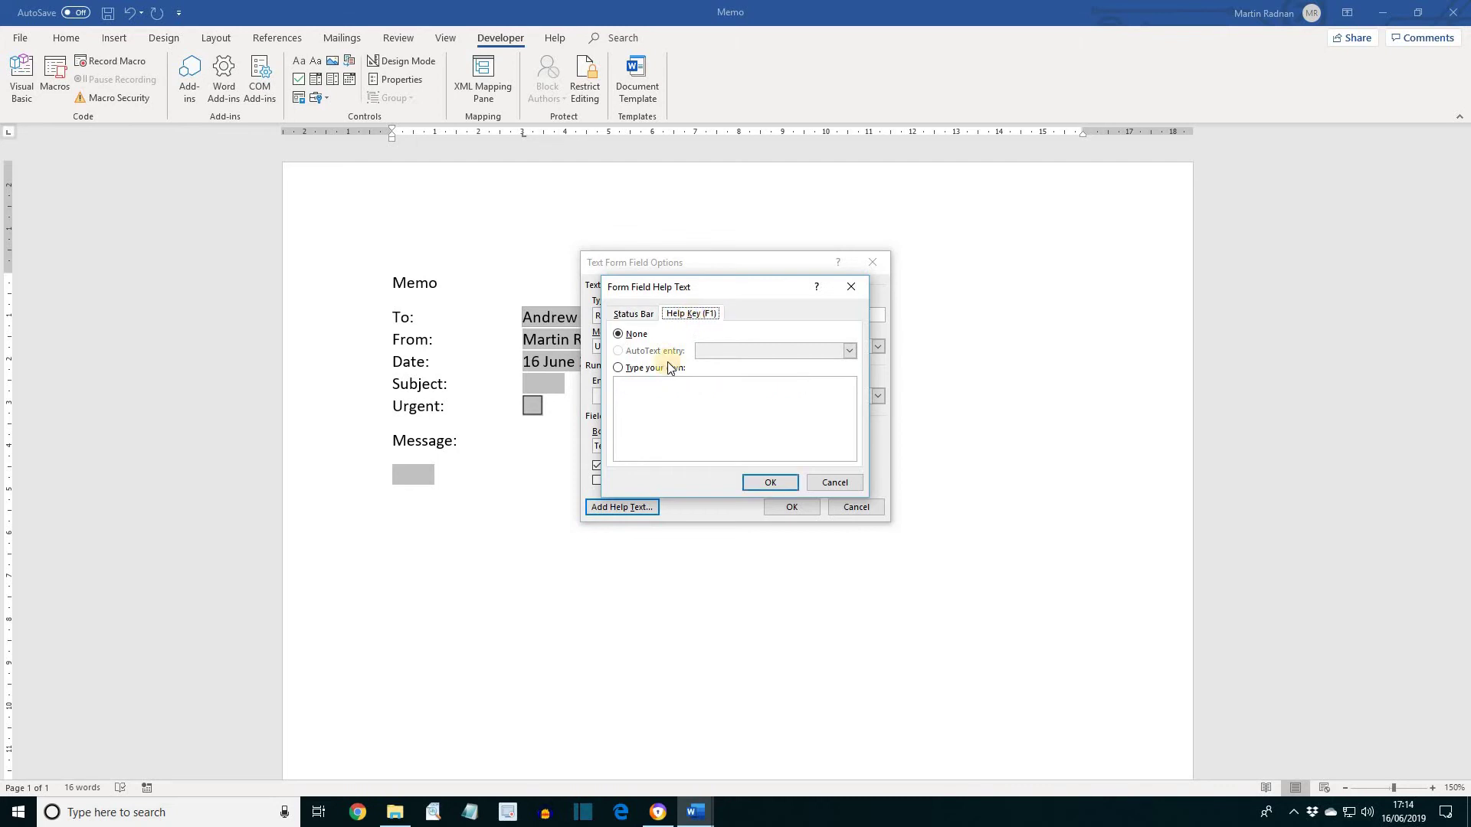
left_click(620, 369)
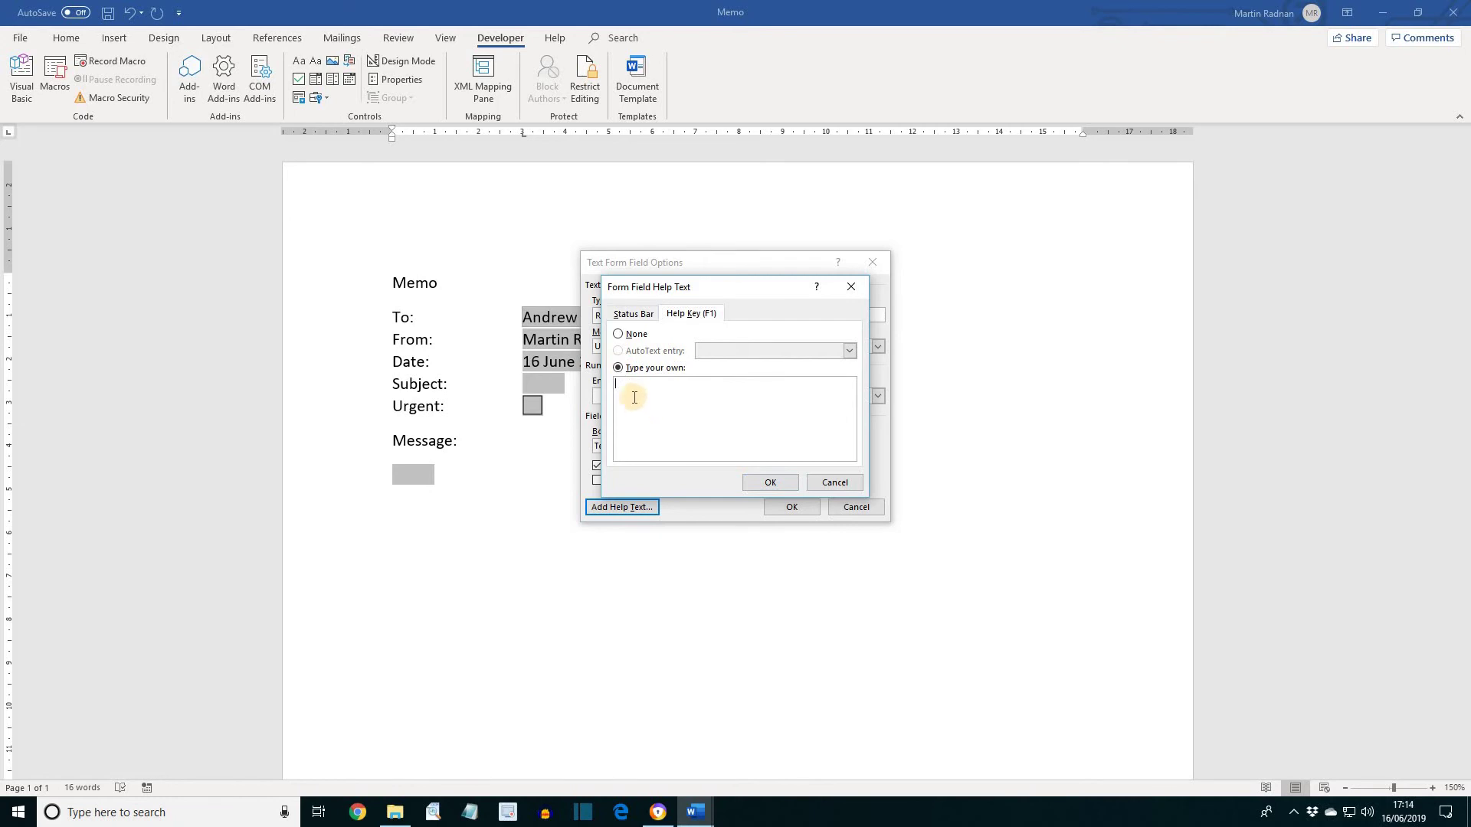
type("Don't ramble on!")
left_click(770, 482)
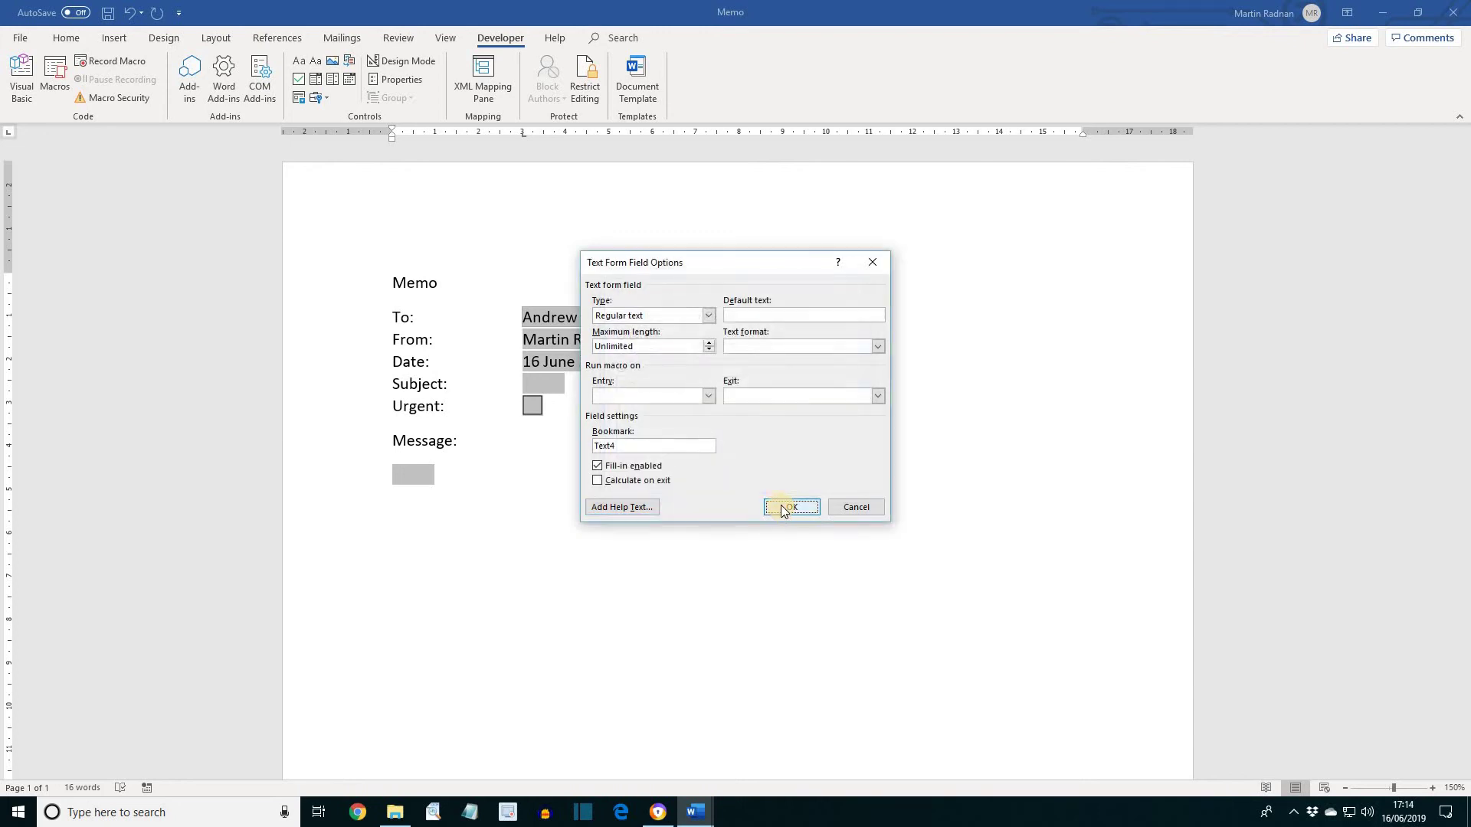
left_click(783, 509)
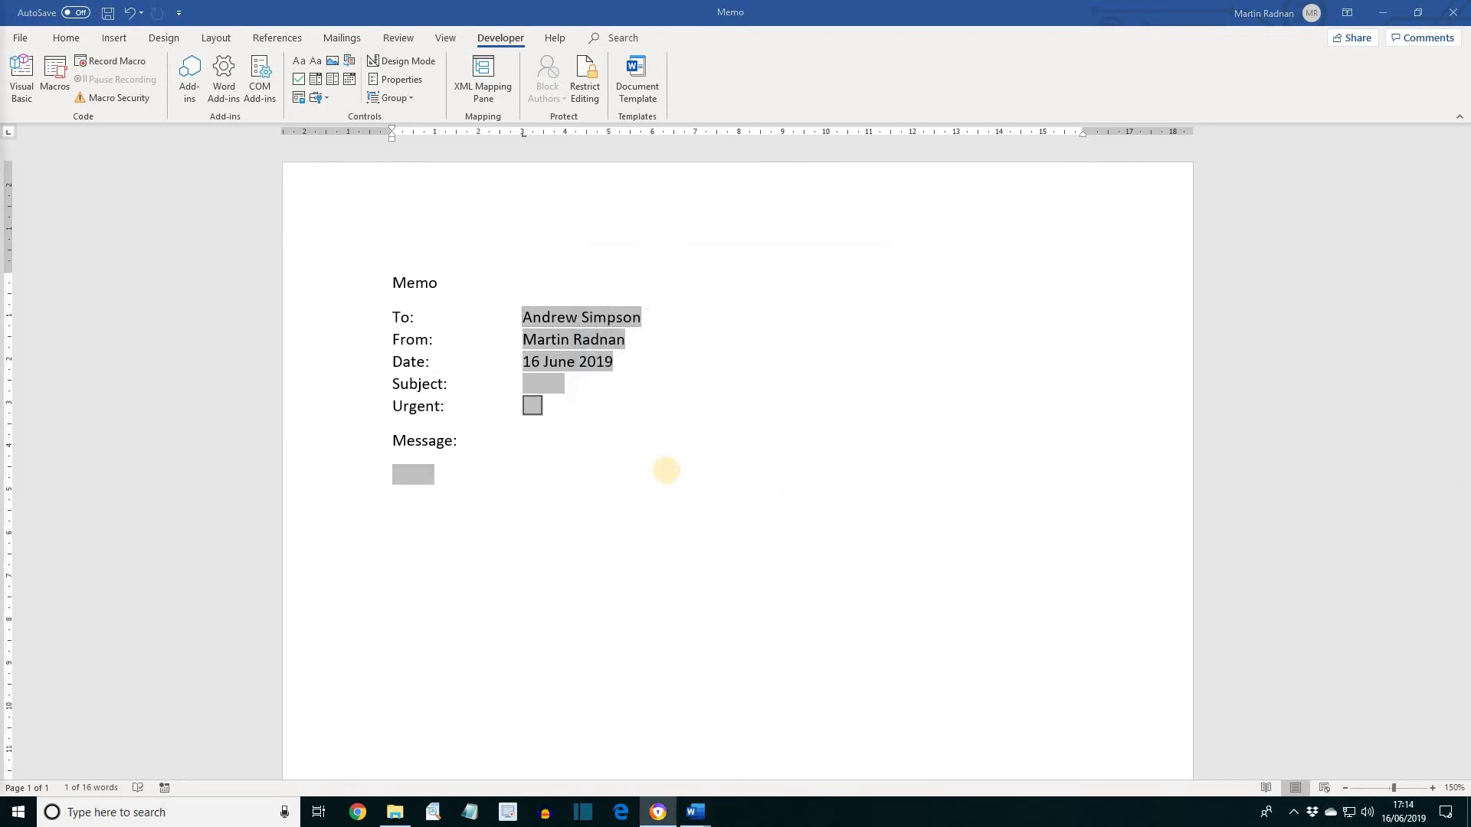